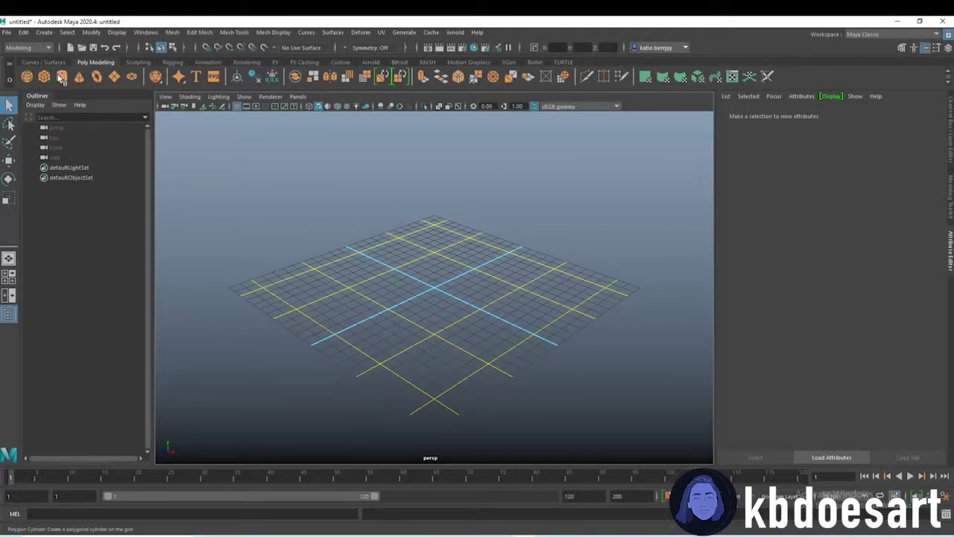
Step: Create a polygon cylinder and raise it until its base rests on the grid
{"action": "left_click", "coordinate": [61, 78]}
{"action": "left_click_drag", "start_coordinate": [336, 289], "coordinate": [379, 291], "text": "alt"}
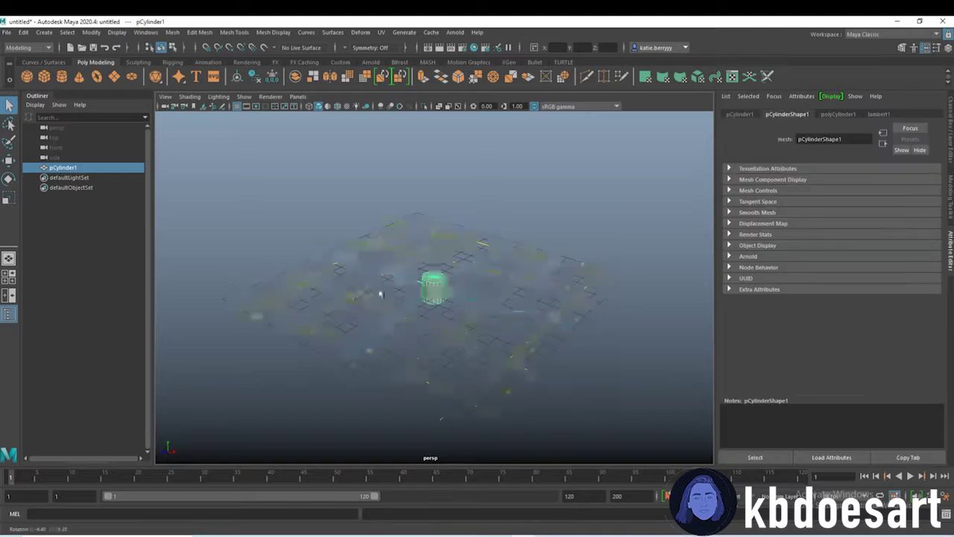
{"action": "right_click_drag", "start_coordinate": [379, 292], "coordinate": [583, 302], "text": "alt"}
{"action": "left_click_drag", "start_coordinate": [584, 302], "coordinate": [525, 321], "text": "alt"}
{"action": "left_click_drag", "start_coordinate": [460, 330], "coordinate": [484, 283], "text": "alt"}
{"action": "key", "text": "w"}
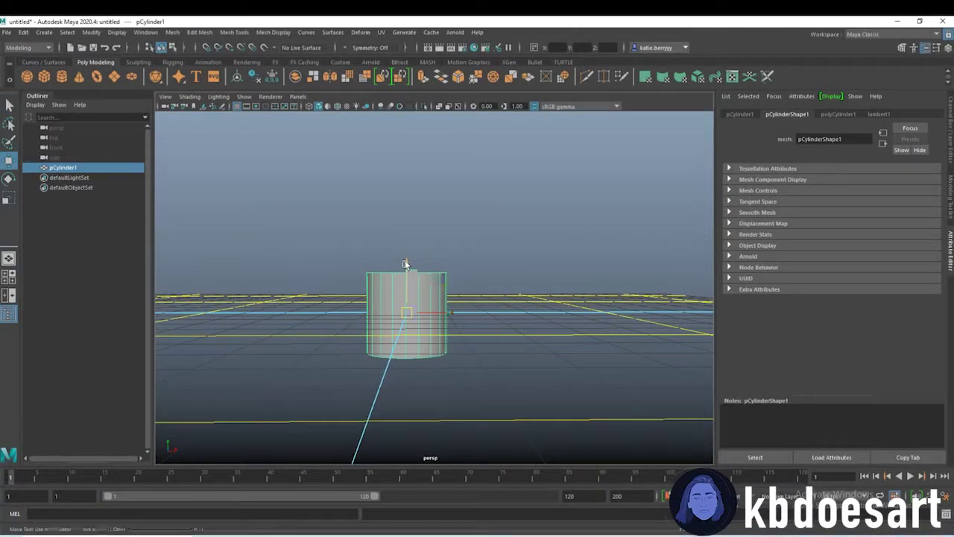
{"action": "left_click_drag", "start_coordinate": [400, 264], "coordinate": [405, 219]}
{"action": "middle_click_drag", "start_coordinate": [407, 246], "coordinate": [436, 272], "text": "alt"}
{"action": "right_click_drag", "start_coordinate": [437, 273], "coordinate": [491, 286], "text": "alt"}
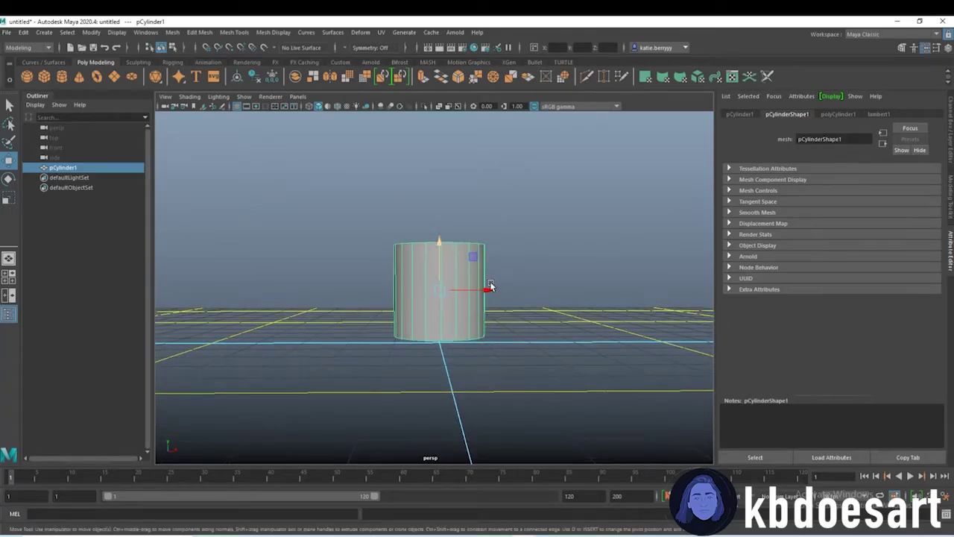
Step: Insert one edge loop near the top and one near the bottom of the cylinder with the Multi-Cut tool
{"action": "right_click", "coordinate": [453, 269], "text": "shift"}
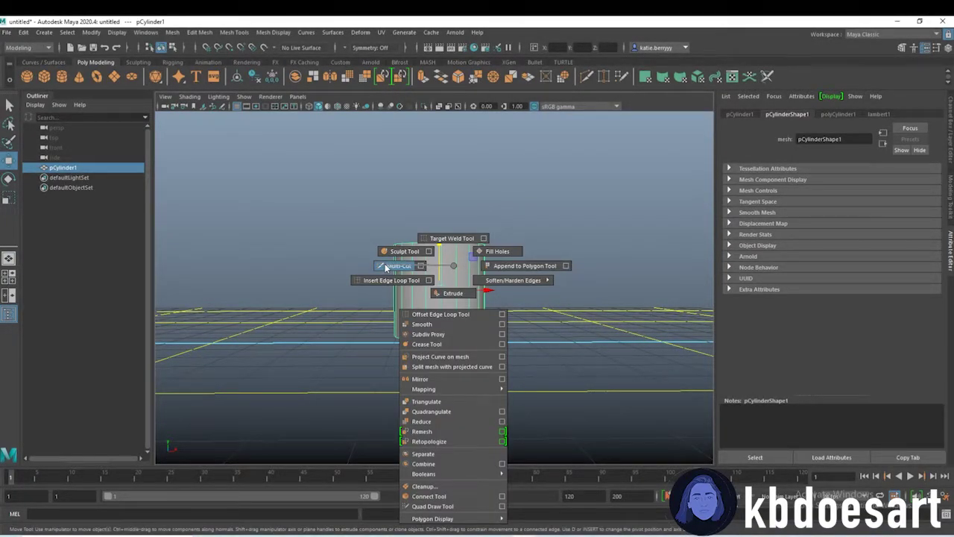
{"action": "left_click", "coordinate": [385, 267]}
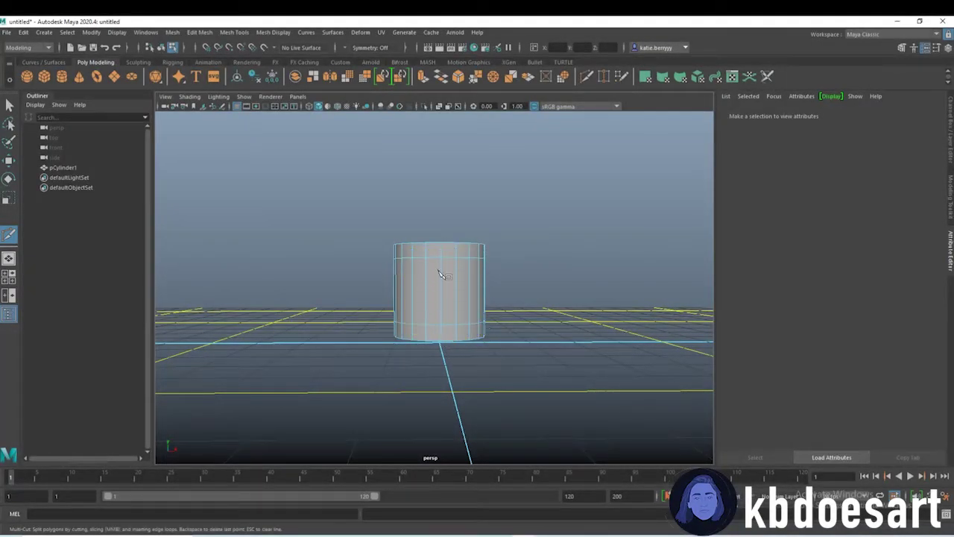
{"action": "key", "text": "q"}
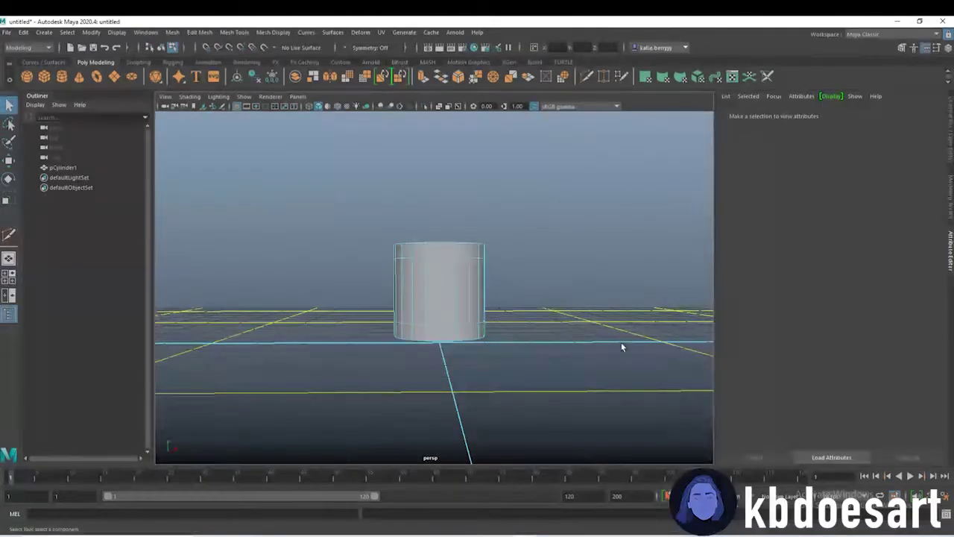
Step: Select the top two rings of vertices and move them up to stretch the cylinder to more than twice its height
{"action": "right_click_drag", "start_coordinate": [408, 258], "coordinate": [359, 254]}
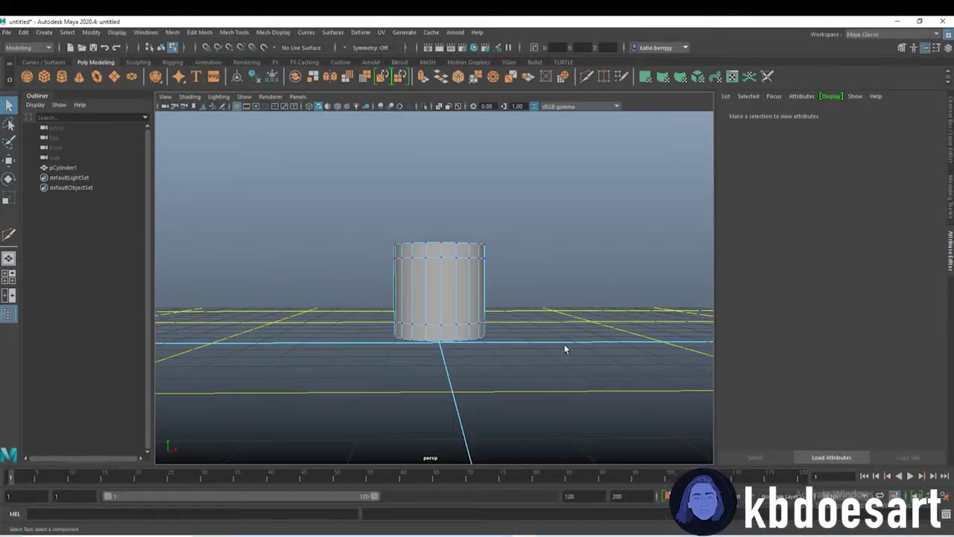
{"action": "scroll", "coordinate": [551, 337], "scroll_direction": "down", "scroll_amount": 3}
{"action": "middle_click_drag", "start_coordinate": [474, 299], "coordinate": [467, 333], "text": "alt"}
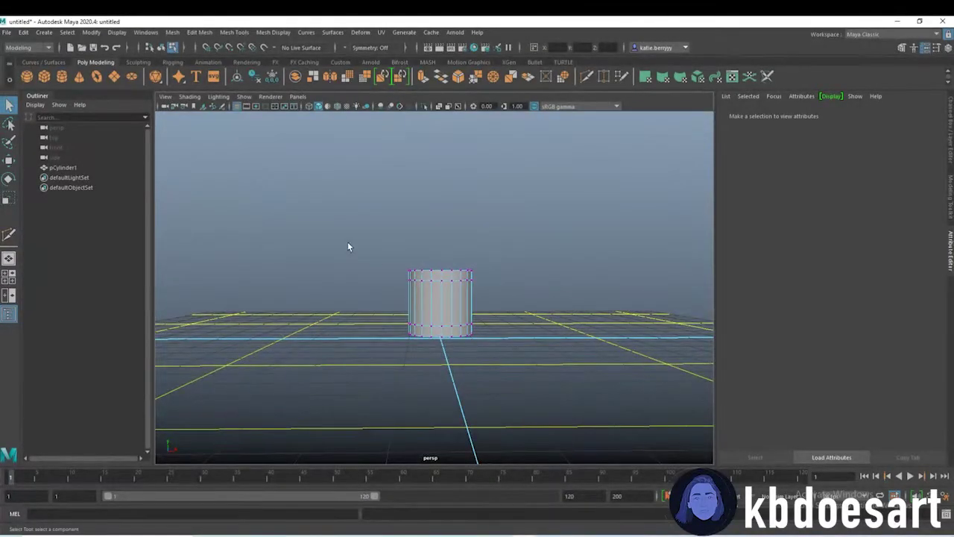
{"action": "left_click_drag", "start_coordinate": [325, 230], "coordinate": [564, 298]}
{"action": "key", "text": "w"}
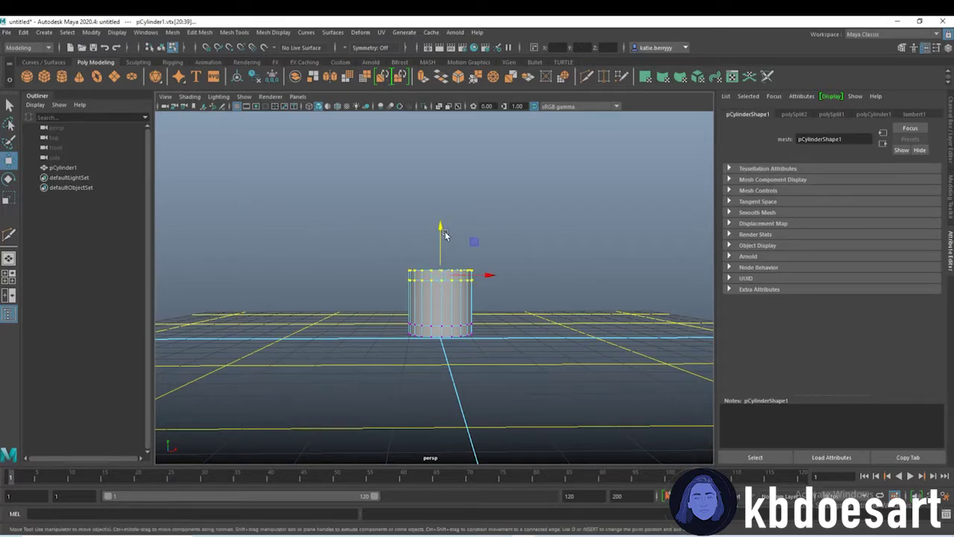
{"action": "left_click_drag", "start_coordinate": [444, 236], "coordinate": [429, 145]}
{"action": "right_click_drag", "start_coordinate": [495, 203], "coordinate": [303, 200], "text": "alt"}
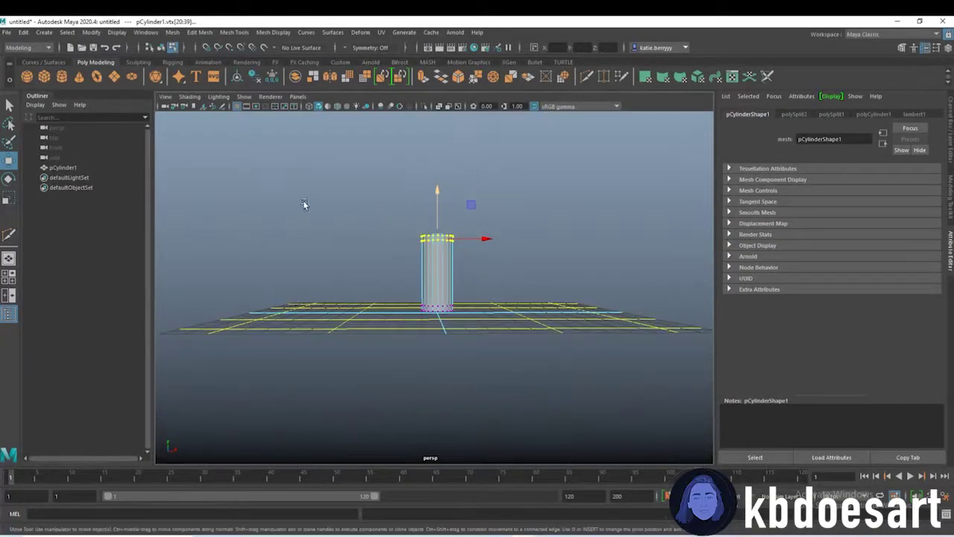
{"action": "middle_click_drag", "start_coordinate": [462, 217], "coordinate": [449, 277], "text": "alt"}
{"action": "right_click_drag", "start_coordinate": [450, 276], "coordinate": [492, 299], "text": "alt"}
{"action": "middle_click_drag", "start_coordinate": [492, 300], "coordinate": [525, 245], "text": "alt"}
{"action": "left_click_drag", "start_coordinate": [445, 207], "coordinate": [446, 201]}
{"action": "right_click_drag", "start_coordinate": [364, 281], "coordinate": [447, 294], "text": "alt"}
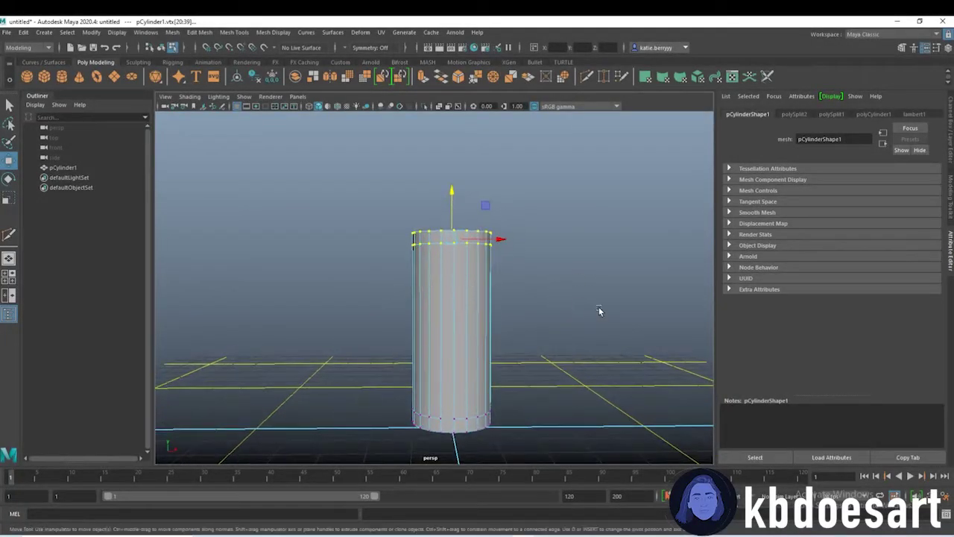
Step: Lower the upper edge loop's vertices to about a third of the way down the cylinder
{"action": "left_click_drag", "start_coordinate": [595, 313], "coordinate": [291, 237]}
{"action": "mouse_move", "coordinate": [394, 289]}
{"action": "left_mouse_down", "text": "alt"}
{"action": "mouse_move", "coordinate": [654, 296]}
{"action": "mouse_move", "coordinate": [365, 276]}
{"action": "mouse_move", "coordinate": [380, 289]}
{"action": "left_mouse_up", "text": "alt"}
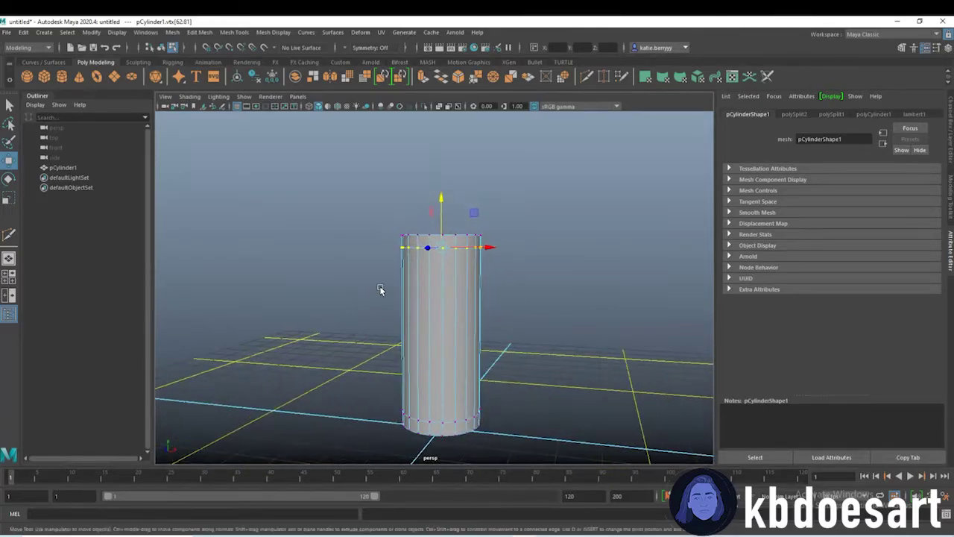
{"action": "left_click_drag", "start_coordinate": [443, 195], "coordinate": [449, 242]}
{"action": "left_click_drag", "start_coordinate": [449, 258], "coordinate": [473, 303], "text": "alt"}
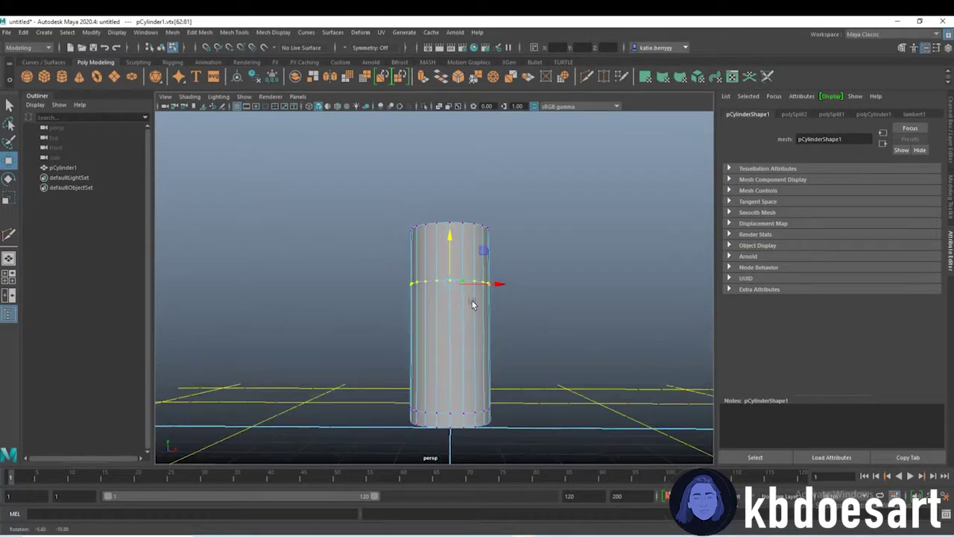
{"action": "left_click_drag", "start_coordinate": [448, 237], "coordinate": [450, 246]}
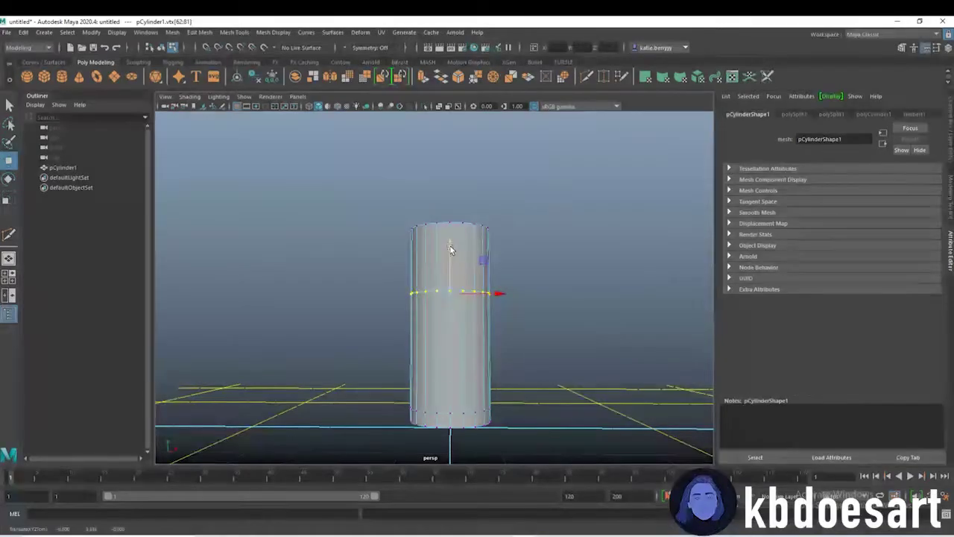
Step: Extrude the band of faces between the two edge loops inward with a thickness of -0.83 to form the lamp's stem
{"action": "key", "text": "r"}
{"action": "right_click_drag", "start_coordinate": [459, 281], "coordinate": [459, 319]}
{"action": "left_click_drag", "start_coordinate": [340, 336], "coordinate": [484, 359]}
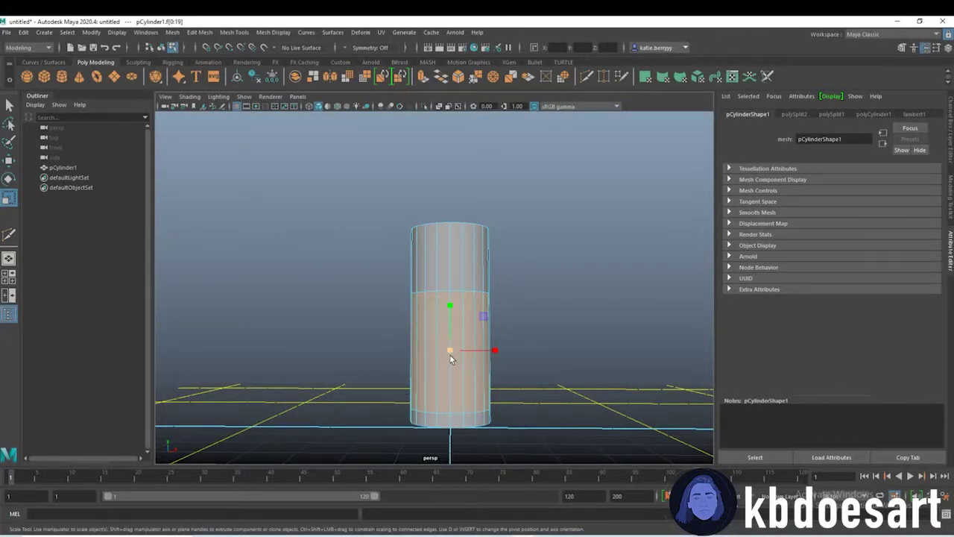
{"action": "key", "text": "ctrl+e"}
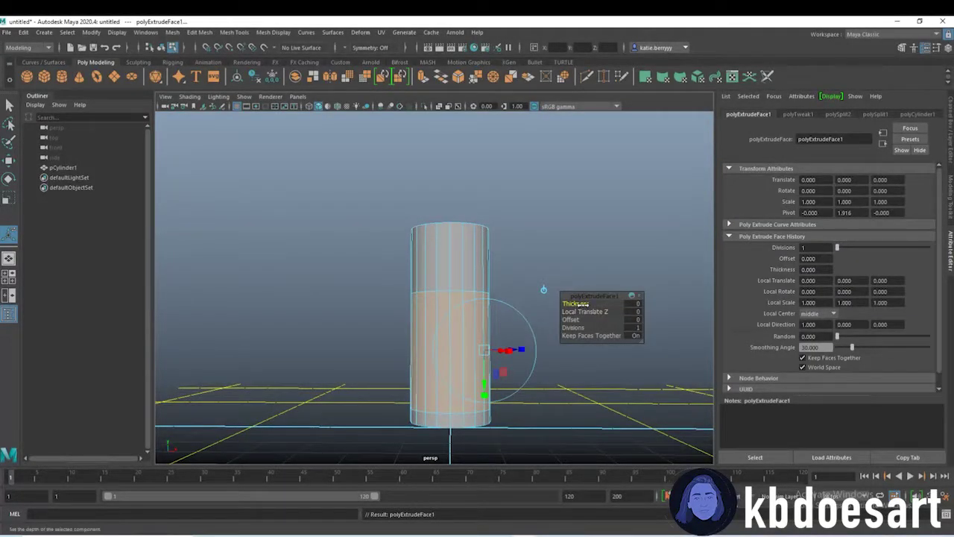
{"action": "left_click_drag", "start_coordinate": [580, 304], "coordinate": [545, 303]}
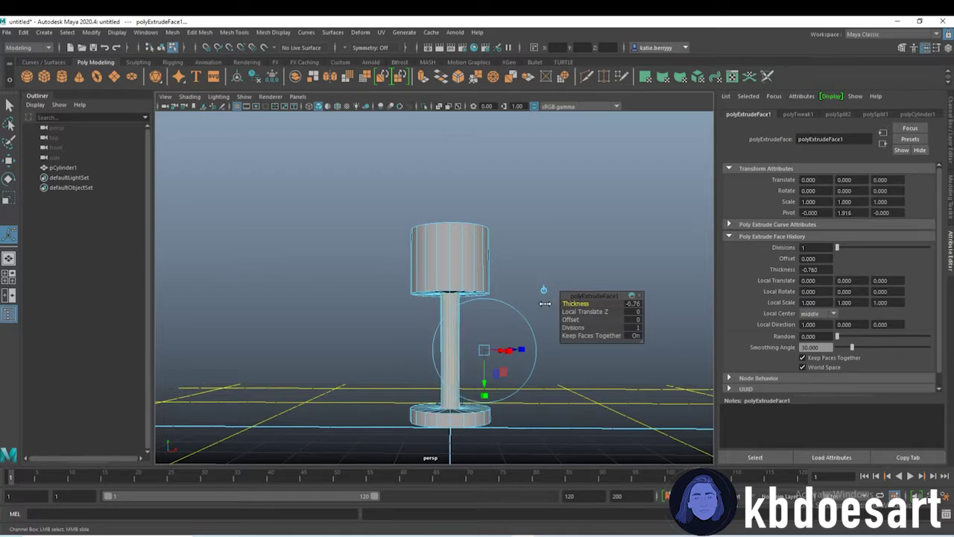
{"action": "mouse_move", "coordinate": [489, 312]}
{"action": "left_mouse_down", "text": "alt"}
{"action": "mouse_move", "coordinate": [486, 351]}
{"action": "mouse_move", "coordinate": [495, 287]}
{"action": "mouse_move", "coordinate": [491, 315]}
{"action": "left_mouse_up", "text": "alt"}
{"action": "left_click_drag", "start_coordinate": [575, 302], "coordinate": [570, 303]}
{"action": "left_click_drag", "start_coordinate": [501, 282], "coordinate": [456, 280], "text": "alt"}
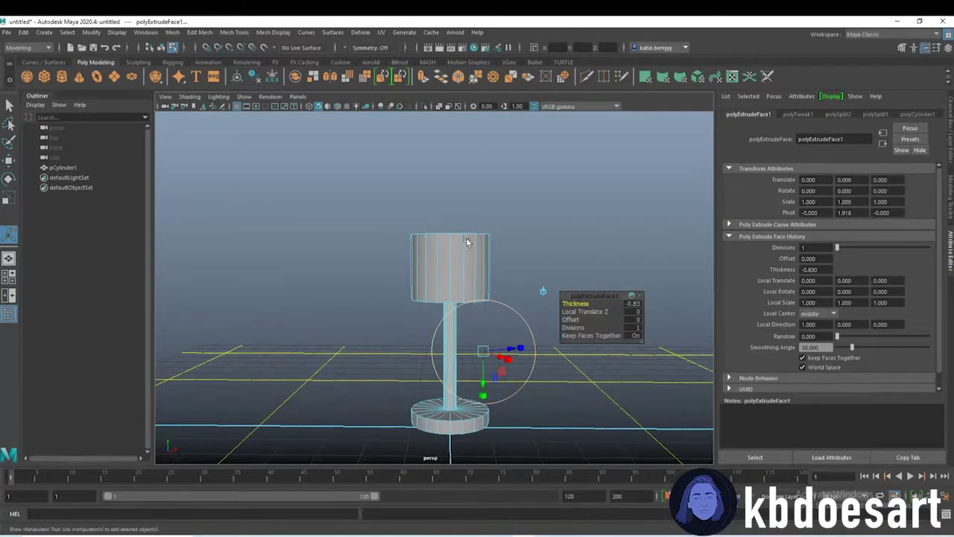
Step: Select the lampshade's top vertices and move them up to make the shade taller
{"action": "right_click_drag", "start_coordinate": [467, 239], "coordinate": [398, 239]}
{"action": "scroll", "coordinate": [395, 237], "scroll_direction": "up", "scroll_amount": 3}
{"action": "left_click_drag", "start_coordinate": [331, 171], "coordinate": [734, 256]}
{"action": "key", "text": "r"}
{"action": "scroll", "coordinate": [477, 227], "scroll_direction": "down", "scroll_amount": 3}
{"action": "key", "text": "w"}
{"action": "mouse_move", "coordinate": [460, 240]}
{"action": "left_mouse_down", "text": "alt"}
{"action": "mouse_move", "coordinate": [445, 297]}
{"action": "mouse_move", "coordinate": [448, 241]}
{"action": "left_mouse_up", "text": "alt"}
{"action": "left_click_drag", "start_coordinate": [452, 196], "coordinate": [451, 169]}
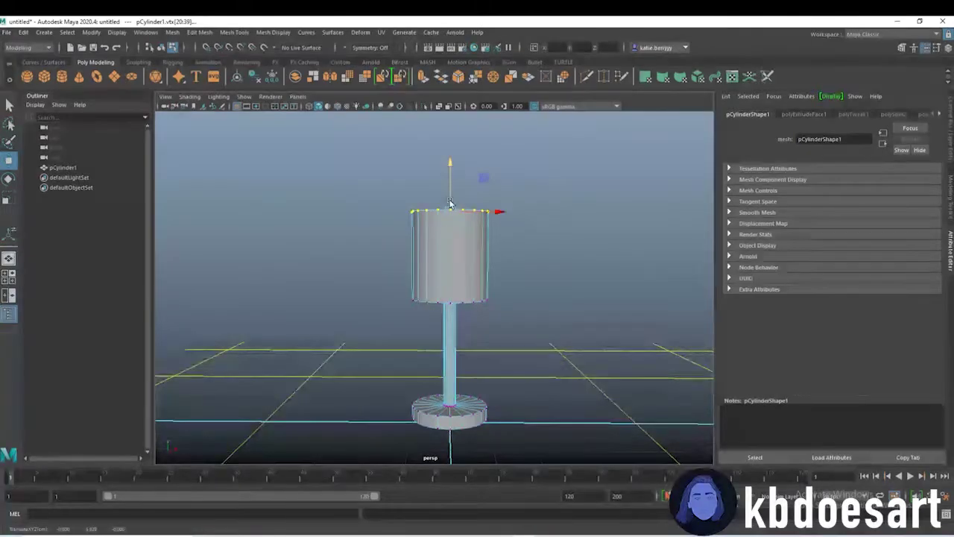
{"action": "left_click_drag", "start_coordinate": [450, 256], "coordinate": [476, 260], "text": "alt"}
{"action": "scroll", "coordinate": [447, 233], "scroll_direction": "up", "scroll_amount": 2}
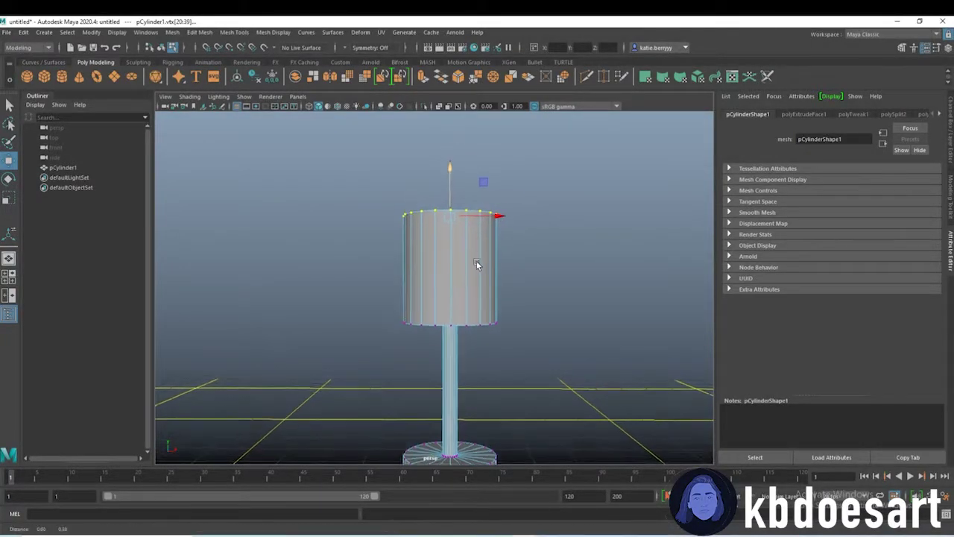
Step: Scale the lampshade's top vertices inward uniformly so the shade tapers toward its upper rim
{"action": "middle_click_drag", "start_coordinate": [476, 261], "coordinate": [478, 267], "text": "alt"}
{"action": "key", "text": "r"}
{"action": "left_click_drag", "start_coordinate": [454, 222], "coordinate": [436, 222]}
{"action": "left_click_drag", "start_coordinate": [473, 253], "coordinate": [469, 266], "text": "alt"}
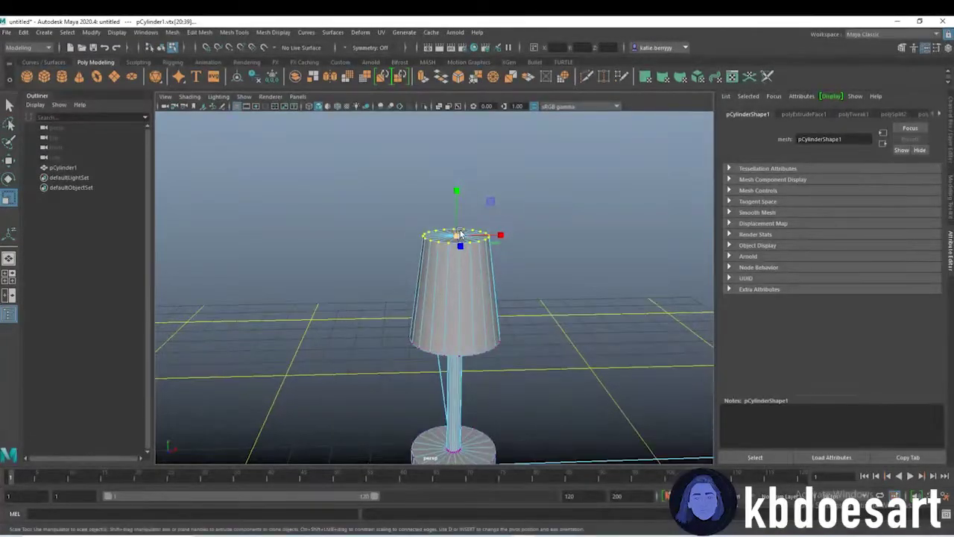
{"action": "left_click_drag", "start_coordinate": [456, 234], "coordinate": [452, 234]}
{"action": "mouse_move", "coordinate": [483, 308]}
{"action": "left_mouse_down", "text": "alt"}
{"action": "mouse_move", "coordinate": [486, 291]}
{"action": "mouse_move", "coordinate": [496, 313]}
{"action": "left_mouse_up", "text": "alt"}
{"action": "middle_click_drag", "start_coordinate": [430, 226], "coordinate": [436, 316], "text": "alt"}
Step: Refine the lampshade's proportions by adjusting the height and width of its top ring, ending with a tall, gently tapered shade
{"action": "key", "text": "w"}
{"action": "mouse_move", "coordinate": [457, 205]}
{"action": "left_mouse_down"}
{"action": "mouse_move", "coordinate": [458, 175]}
{"action": "mouse_move", "coordinate": [458, 216]}
{"action": "left_mouse_up"}
{"action": "key", "text": "r"}
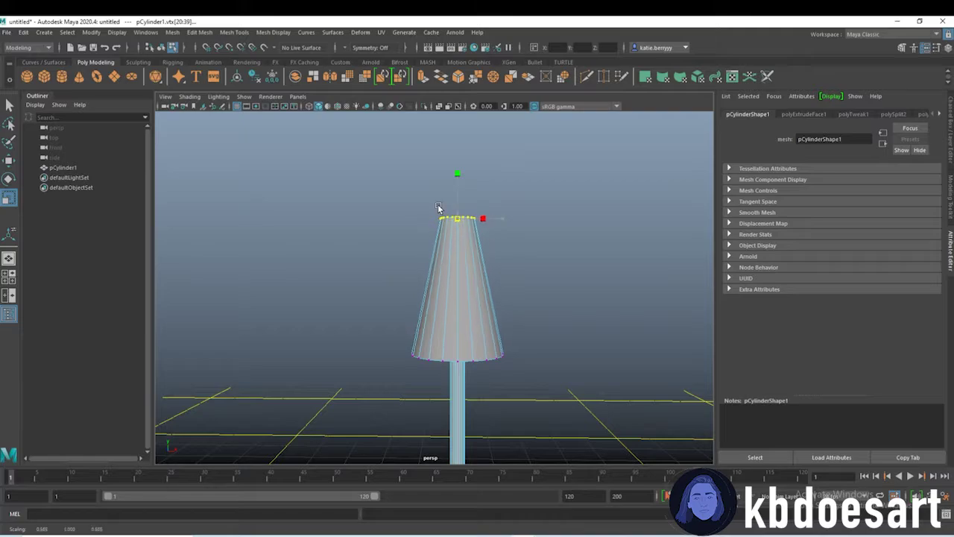
{"action": "key", "text": "w"}
{"action": "left_click_drag", "start_coordinate": [457, 178], "coordinate": [456, 208]}
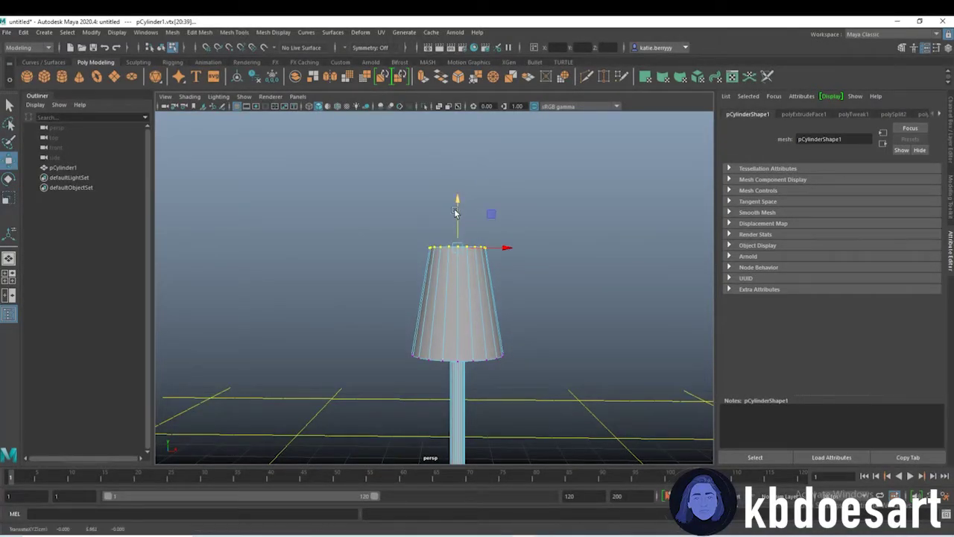
{"action": "key", "text": "r"}
{"action": "left_click_drag", "start_coordinate": [458, 248], "coordinate": [476, 246]}
{"action": "key", "text": "w"}
{"action": "left_click_drag", "start_coordinate": [457, 214], "coordinate": [458, 197]}
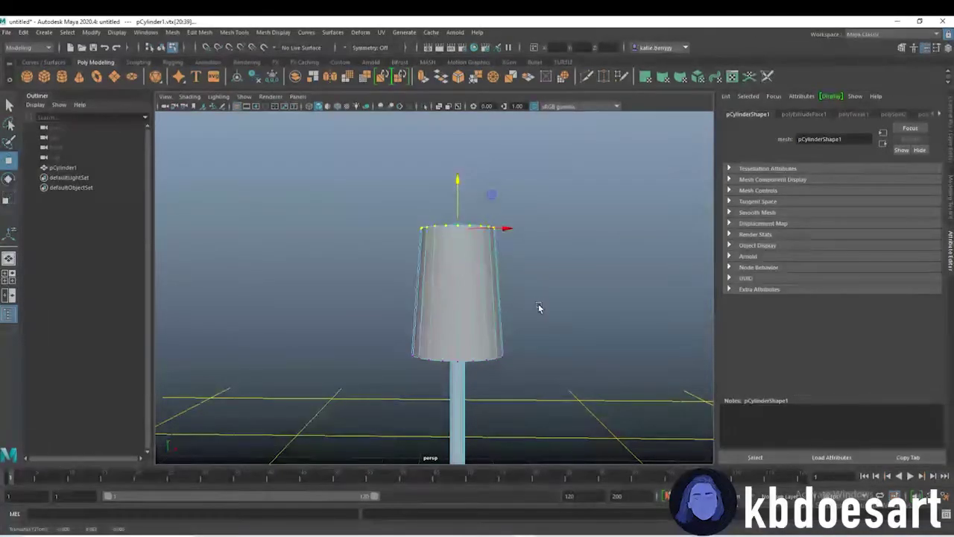
Step: Select the cap faces on top of the lampshade and delete them to open the shade
{"action": "right_click_drag", "start_coordinate": [538, 304], "coordinate": [466, 246], "text": "alt"}
{"action": "middle_click_drag", "start_coordinate": [460, 339], "coordinate": [444, 264], "text": "alt"}
{"action": "left_click_drag", "start_coordinate": [445, 264], "coordinate": [461, 335], "text": "alt"}
{"action": "key", "text": "q"}
{"action": "right_click_drag", "start_coordinate": [479, 160], "coordinate": [479, 201]}
{"action": "left_click_drag", "start_coordinate": [489, 179], "coordinate": [481, 152]}
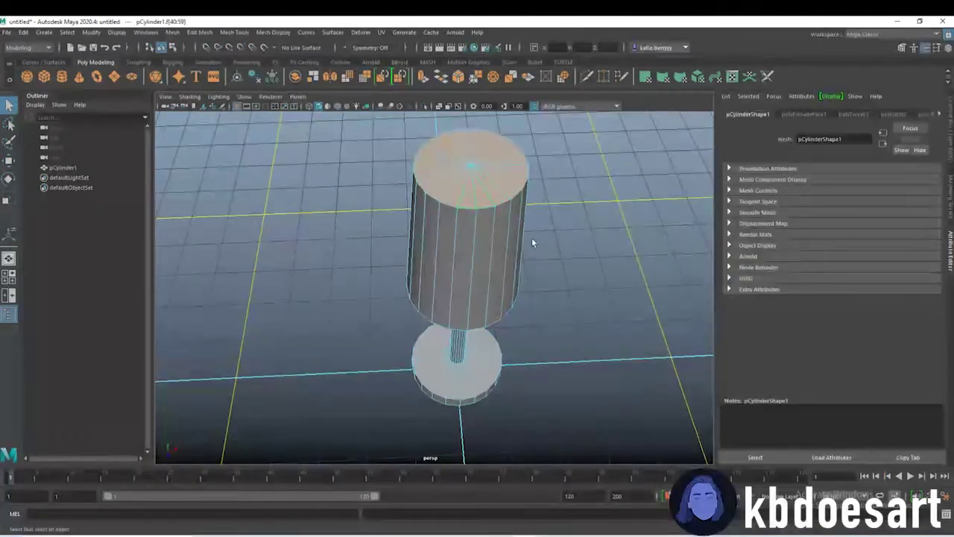
{"action": "middle_click_drag", "start_coordinate": [532, 237], "coordinate": [492, 267], "text": "alt"}
{"action": "key", "text": "Delete"}
Step: Select the whole lamp as an object and extrude all its faces with a thickness of -0.11
{"action": "key", "text": "super"}
{"action": "mouse_move", "coordinate": [495, 344]}
{"action": "left_mouse_down", "text": "alt"}
{"action": "mouse_move", "coordinate": [499, 300]}
{"action": "mouse_move", "coordinate": [492, 340]}
{"action": "left_mouse_up", "text": "alt"}
{"action": "right_click_drag", "start_coordinate": [441, 237], "coordinate": [475, 214]}
{"action": "left_click_drag", "start_coordinate": [489, 207], "coordinate": [423, 219], "text": "alt"}
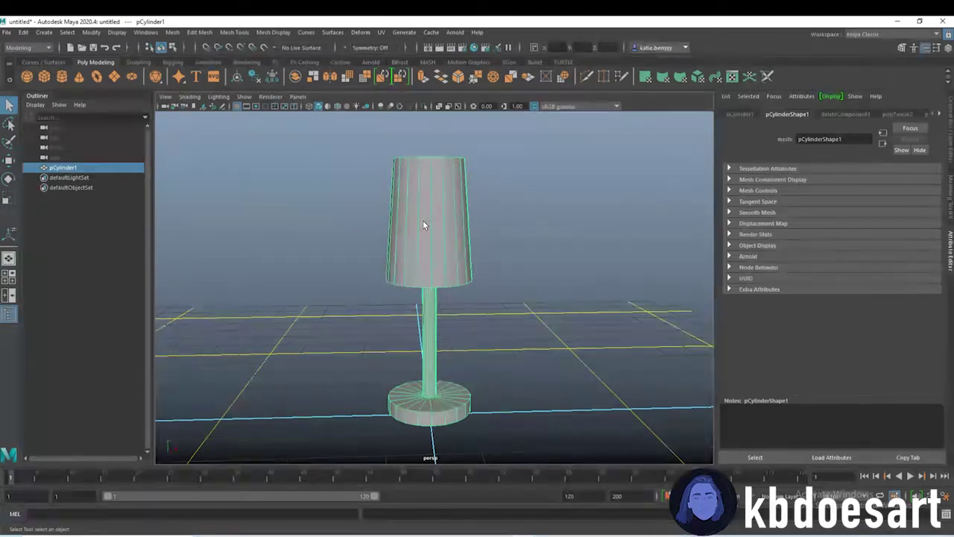
{"action": "key", "text": "ctrl+e"}
{"action": "left_click_drag", "start_coordinate": [460, 201], "coordinate": [452, 243], "text": "alt"}
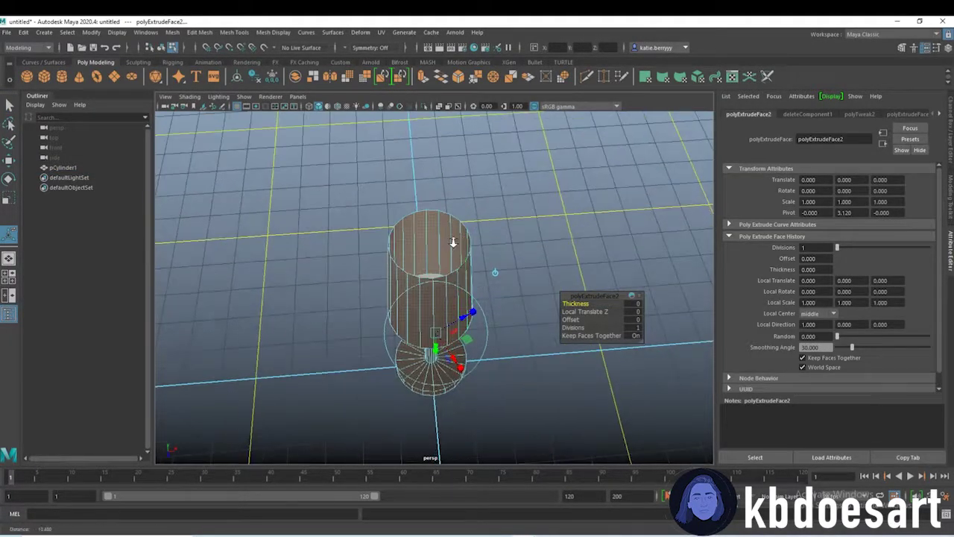
{"action": "scroll", "coordinate": [455, 245], "scroll_direction": "up", "scroll_amount": 3}
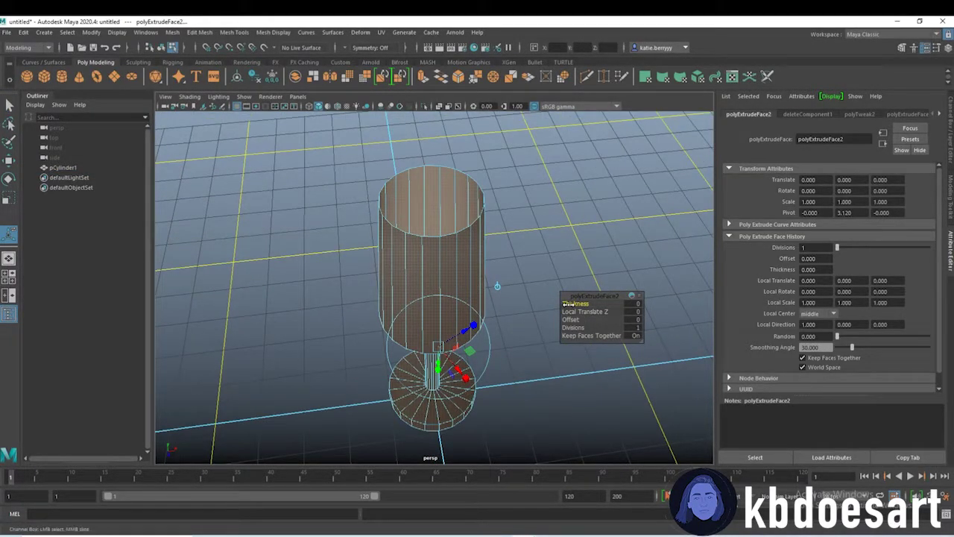
{"action": "left_click_drag", "start_coordinate": [568, 303], "coordinate": [562, 308]}
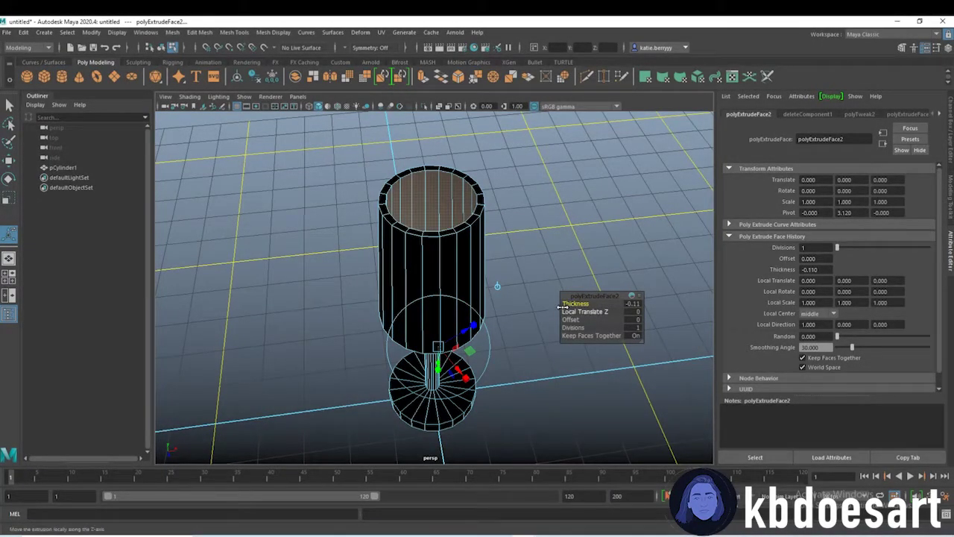
Step: Preview the lamp smoothed, return to the unsmoothed display, and set the extrusion thickness to -0.15
{"action": "key", "text": "3"}
{"action": "mouse_move", "coordinate": [473, 321]}
{"action": "left_mouse_down", "text": "alt"}
{"action": "mouse_move", "coordinate": [495, 270]}
{"action": "mouse_move", "coordinate": [514, 303]}
{"action": "mouse_move", "coordinate": [480, 332]}
{"action": "left_mouse_up", "text": "alt"}
{"action": "scroll", "coordinate": [514, 317], "scroll_direction": "up", "scroll_amount": 3}
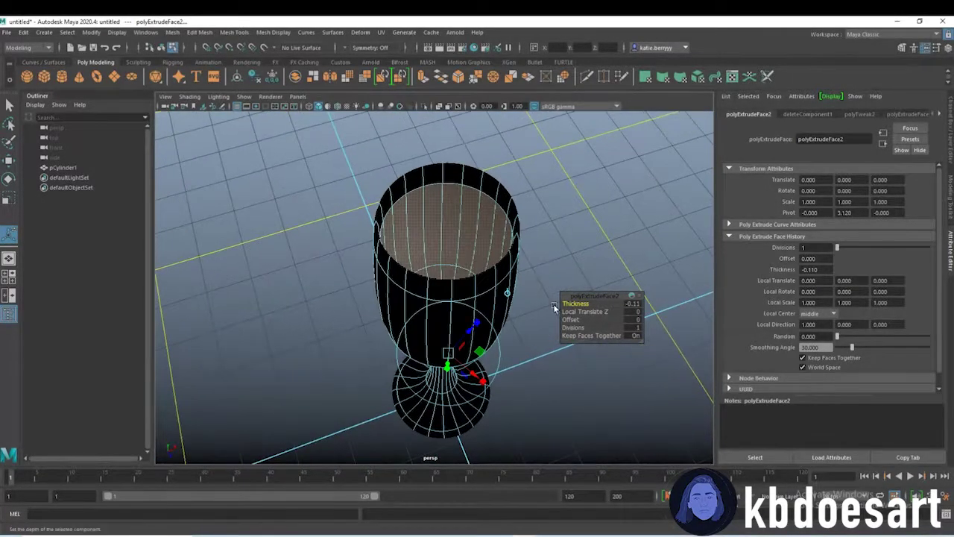
{"action": "left_click_drag", "start_coordinate": [565, 303], "coordinate": [565, 303]}
{"action": "key", "text": "1"}
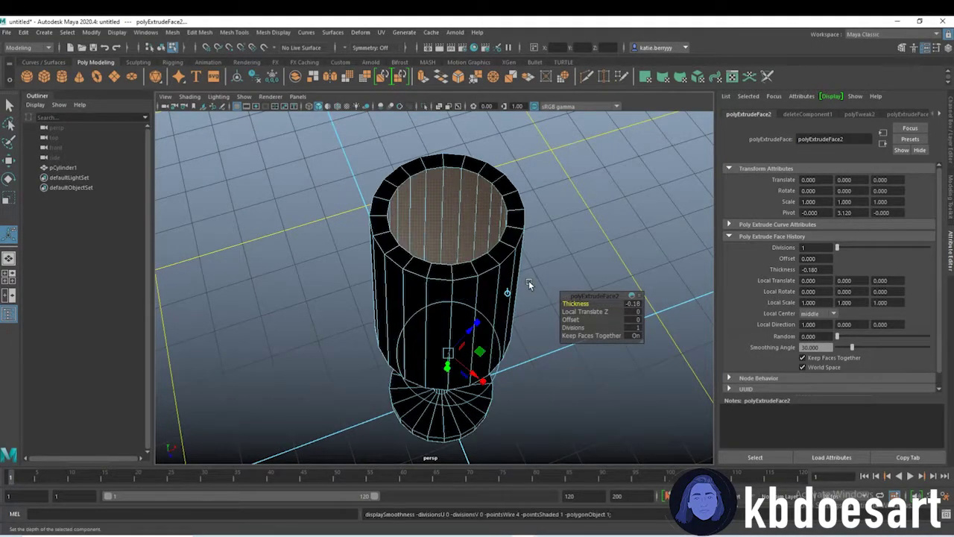
{"action": "left_click", "coordinate": [581, 309]}
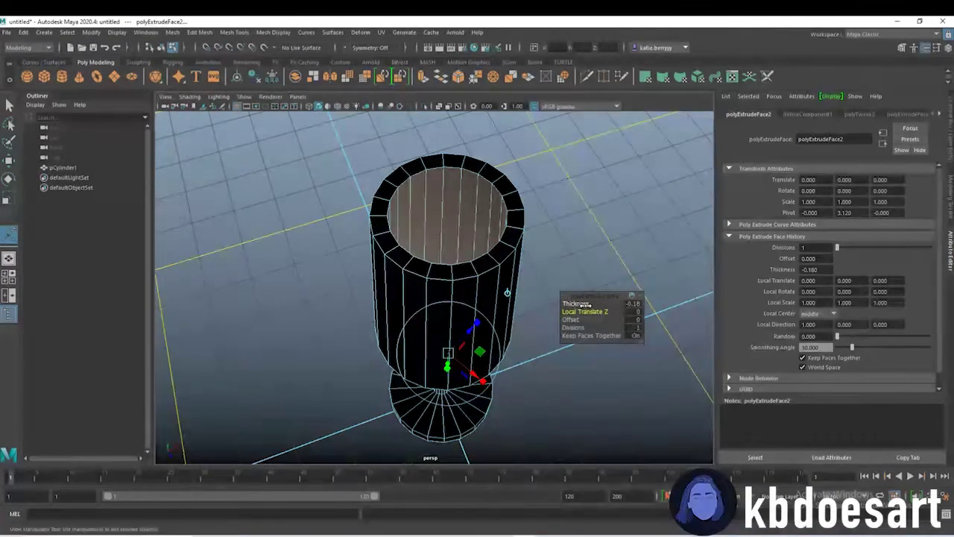
{"action": "left_click_drag", "start_coordinate": [577, 303], "coordinate": [579, 304]}
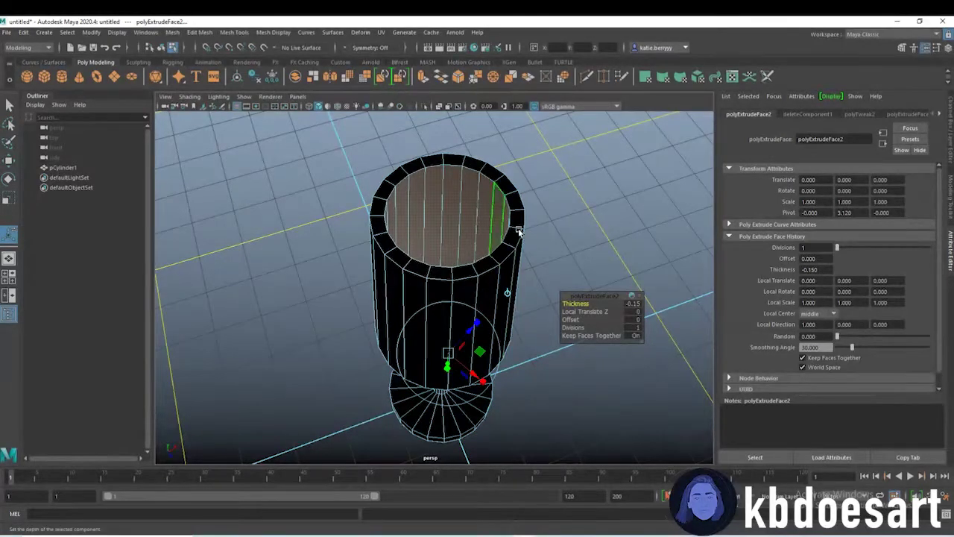
Step: Return to object mode and select the whole lamp mesh
{"action": "right_click_drag", "start_coordinate": [479, 184], "coordinate": [530, 171]}
{"action": "left_click", "coordinate": [535, 266]}
{"action": "left_click_drag", "start_coordinate": [535, 266], "coordinate": [578, 230], "text": "alt"}
{"action": "right_click_drag", "start_coordinate": [578, 231], "coordinate": [383, 208], "text": "alt"}
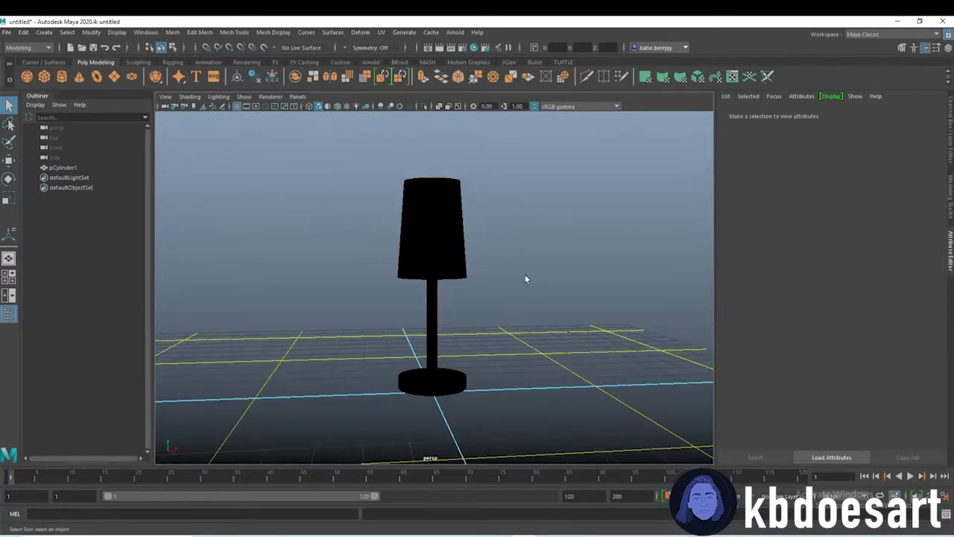
{"action": "left_click_drag", "start_coordinate": [525, 280], "coordinate": [509, 293], "text": "alt"}
{"action": "left_click", "coordinate": [441, 270]}
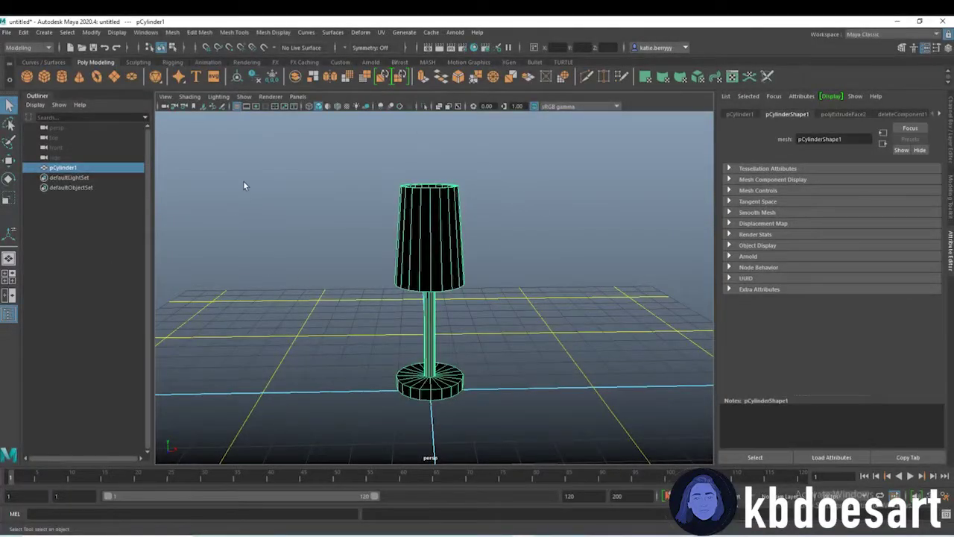
Step: Correct the inverted face normals of the whole lamp mesh so that its surfaces face outward
{"action": "left_click", "coordinate": [172, 32]}
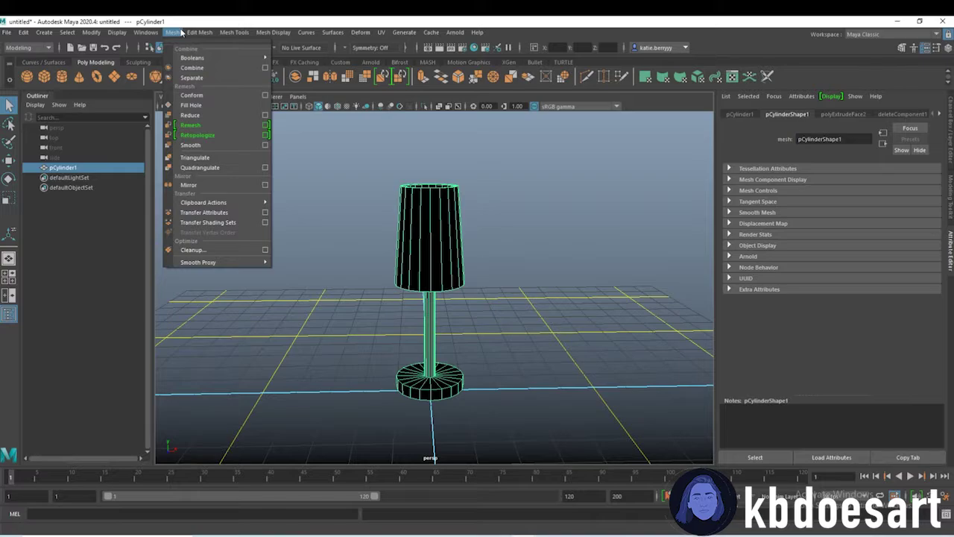
{"action": "mouse_move", "coordinate": [207, 35]}
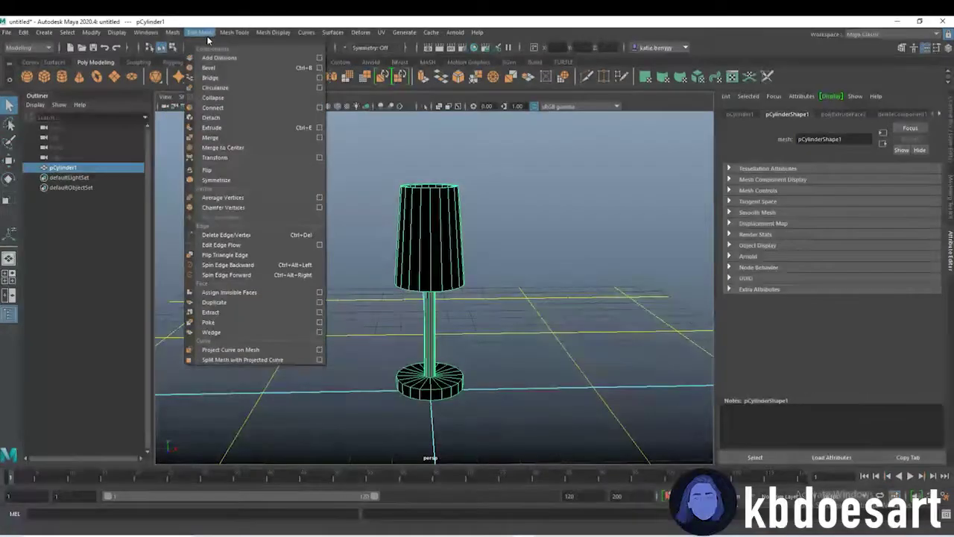
{"action": "mouse_move", "coordinate": [258, 33]}
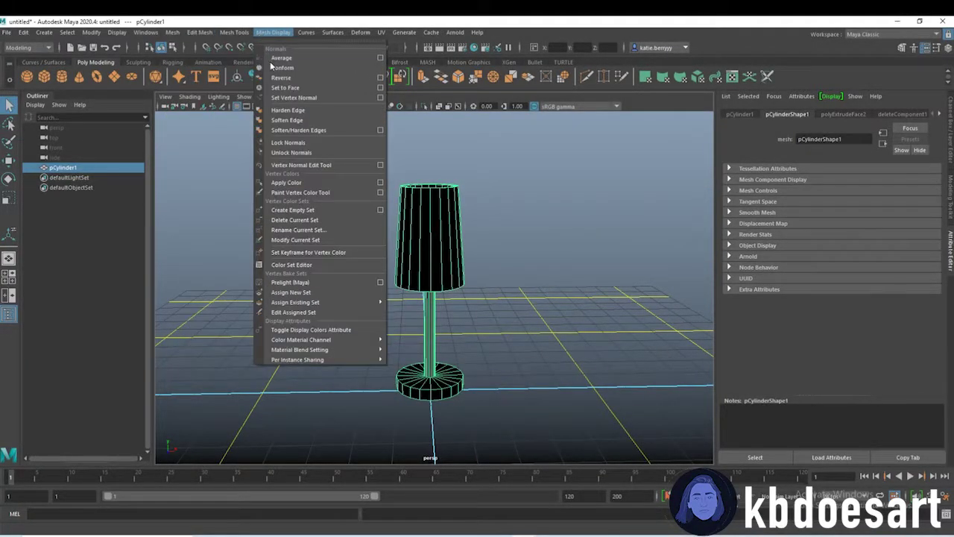
{"action": "left_click", "coordinate": [272, 67]}
{"action": "left_click", "coordinate": [495, 232]}
{"action": "left_click_drag", "start_coordinate": [470, 243], "coordinate": [419, 256], "text": "alt"}
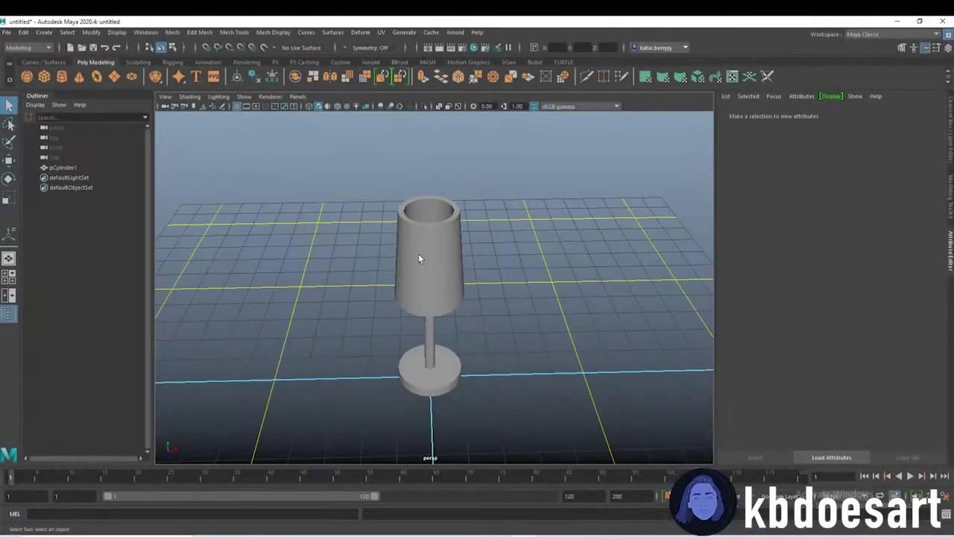
{"action": "right_click_drag", "start_coordinate": [418, 256], "coordinate": [431, 317], "text": "alt"}
{"action": "left_click_drag", "start_coordinate": [430, 316], "coordinate": [427, 287], "text": "alt"}
Step: Select the lamp, preview it smoothed from several angles, and return to the unsmoothed display
{"action": "left_click", "coordinate": [425, 284]}
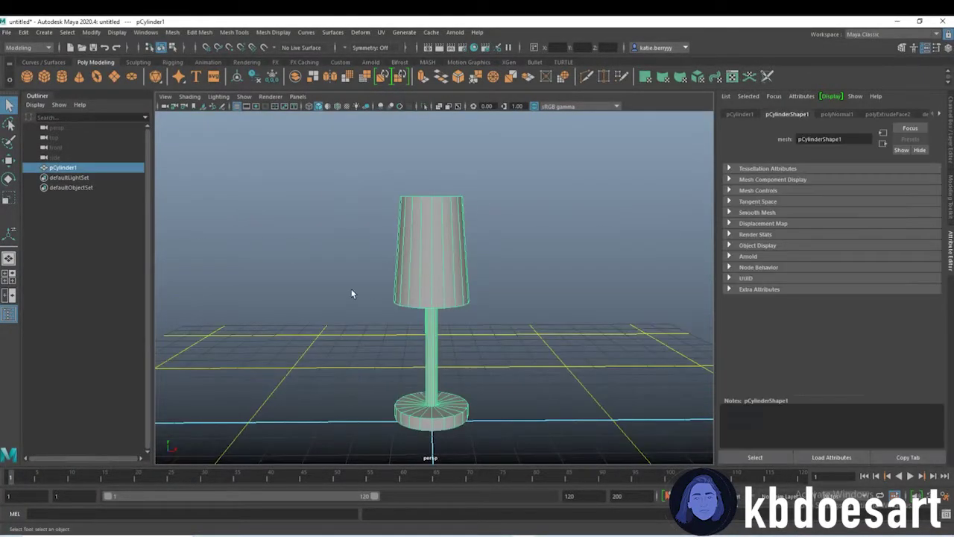
{"action": "key", "text": "3"}
{"action": "left_click_drag", "start_coordinate": [440, 244], "coordinate": [440, 259], "text": "alt"}
{"action": "left_click", "coordinate": [512, 222]}
{"action": "left_click_drag", "start_coordinate": [512, 224], "coordinate": [454, 279], "text": "alt"}
{"action": "left_click", "coordinate": [434, 229]}
{"action": "right_click_drag", "start_coordinate": [446, 211], "coordinate": [444, 193]}
{"action": "key", "text": "1"}
Step: Switch to vertex selection, activate the Scale tool and select the outer vertex ring of the shade's top rim
{"action": "scroll", "coordinate": [499, 326], "scroll_direction": "up", "scroll_amount": 2}
{"action": "left_click_drag", "start_coordinate": [498, 325], "coordinate": [454, 337], "text": "alt"}
{"action": "scroll", "coordinate": [461, 288], "scroll_direction": "down", "scroll_amount": 2}
{"action": "right_click_drag", "start_coordinate": [434, 208], "coordinate": [395, 209]}
{"action": "left_click_drag", "start_coordinate": [439, 232], "coordinate": [442, 221], "text": "alt"}
{"action": "left_click", "coordinate": [438, 158]}
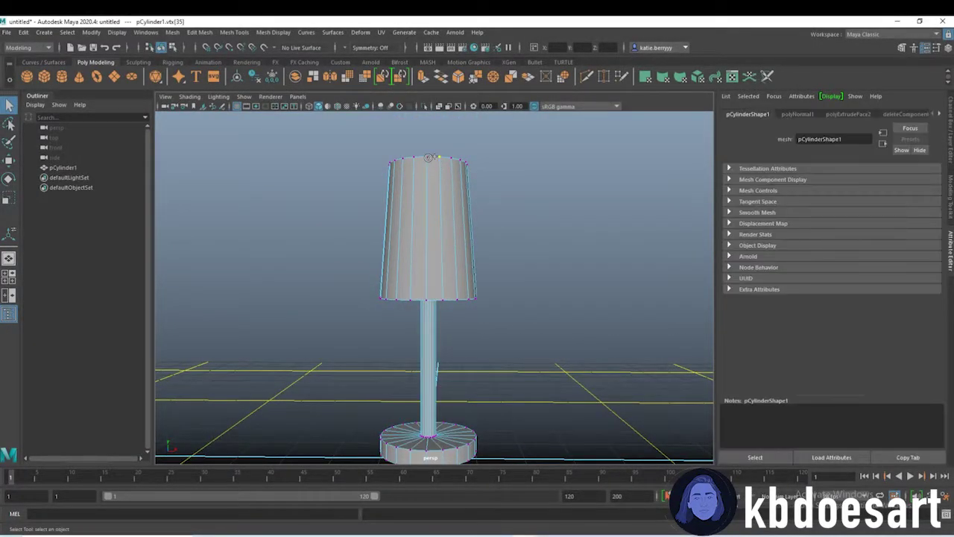
{"action": "double_click", "coordinate": [429, 157], "text": "shift"}
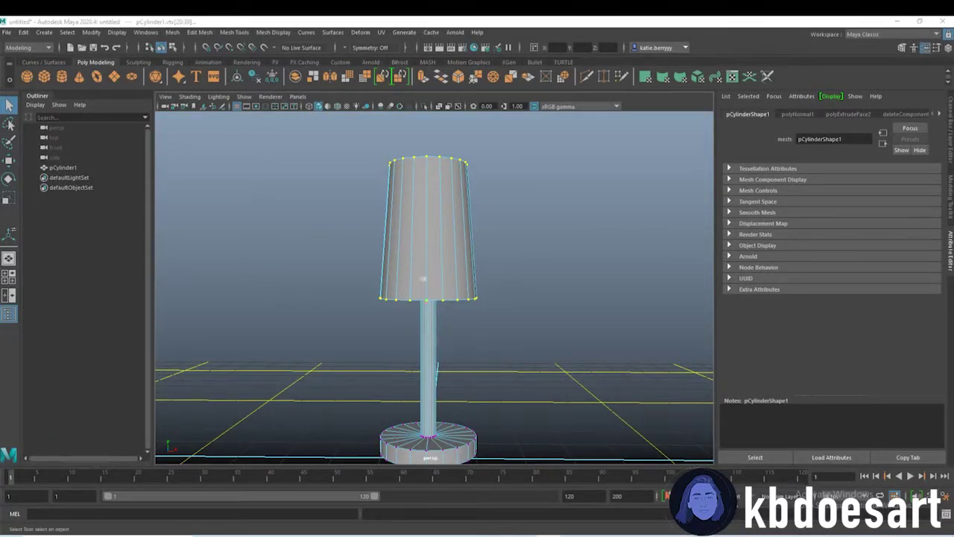
{"action": "left_click", "coordinate": [445, 264]}
{"action": "key", "text": "r"}
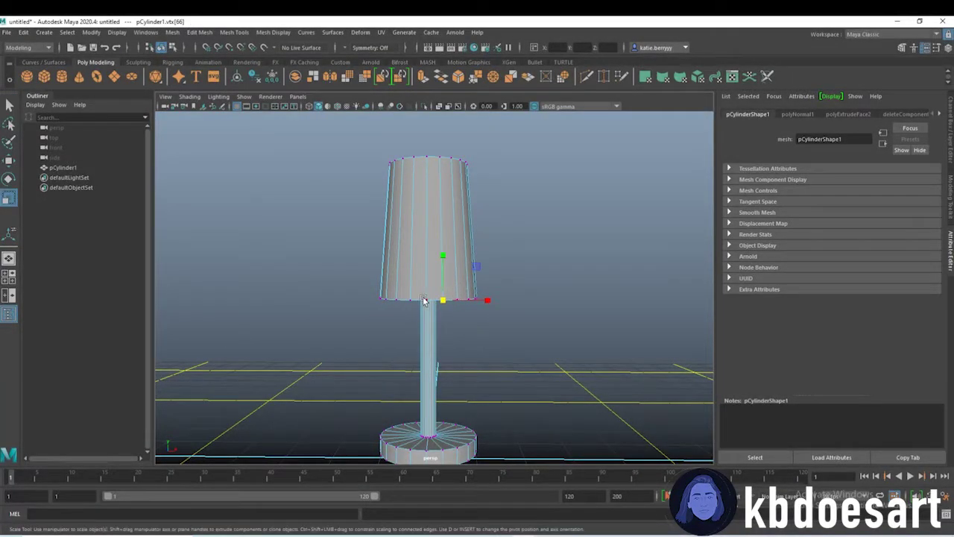
{"action": "double_click", "coordinate": [429, 158], "text": "shift"}
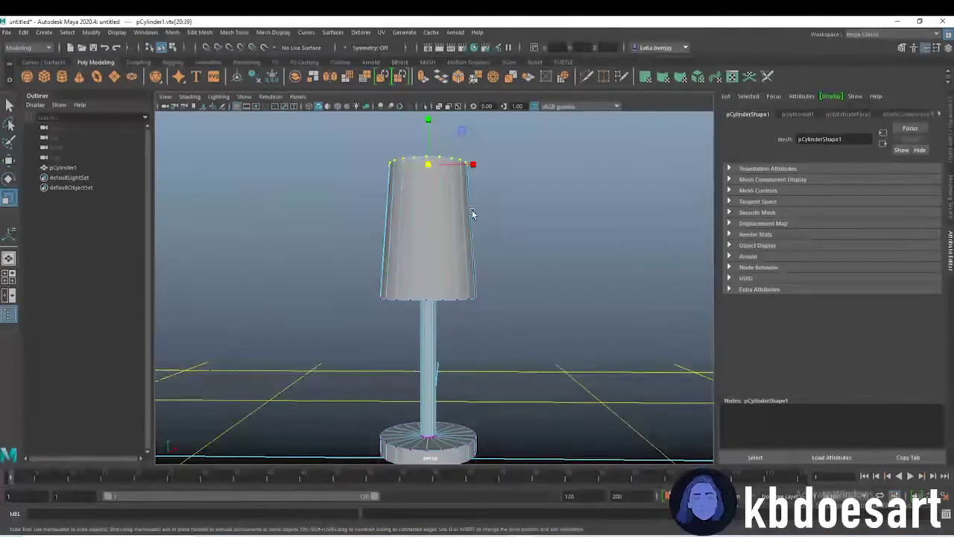
Step: Select all inner and outer vertices around the open top rim of the lampshade
{"action": "left_click_drag", "start_coordinate": [471, 210], "coordinate": [474, 233], "text": "alt"}
{"action": "right_click_drag", "start_coordinate": [474, 233], "coordinate": [514, 238], "text": "alt"}
{"action": "middle_click_drag", "start_coordinate": [485, 183], "coordinate": [487, 255], "text": "alt"}
{"action": "scroll", "coordinate": [392, 257], "scroll_direction": "up", "scroll_amount": 1}
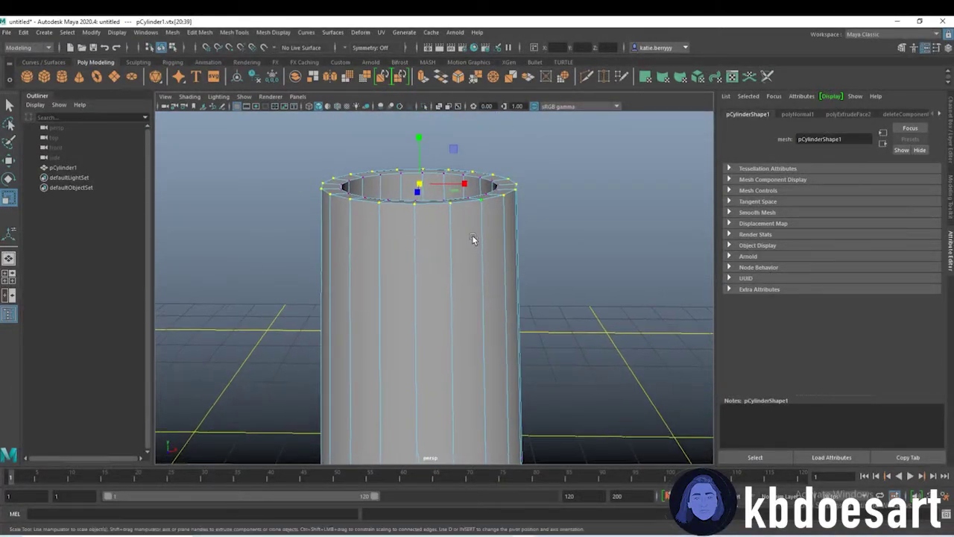
{"action": "left_click_drag", "start_coordinate": [266, 142], "coordinate": [590, 228]}
Step: Add the vertex rings around the lampshade's bottom rim to the selection
{"action": "middle_click_drag", "start_coordinate": [490, 365], "coordinate": [498, 316], "text": "alt"}
{"action": "left_click_drag", "start_coordinate": [498, 316], "coordinate": [488, 246], "text": "alt"}
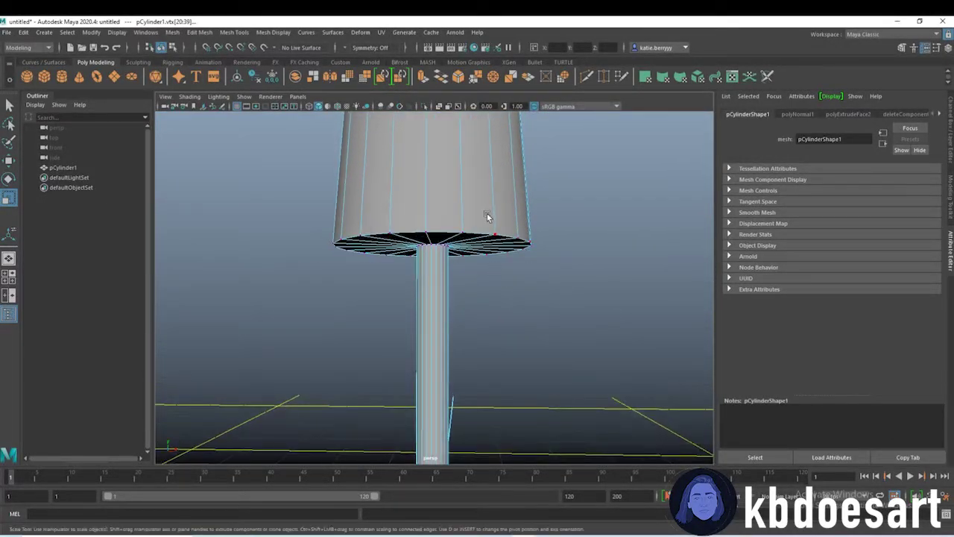
{"action": "left_click", "coordinate": [463, 229], "text": "shift"}
{"action": "scroll", "coordinate": [453, 255], "scroll_direction": "down", "scroll_amount": 3}
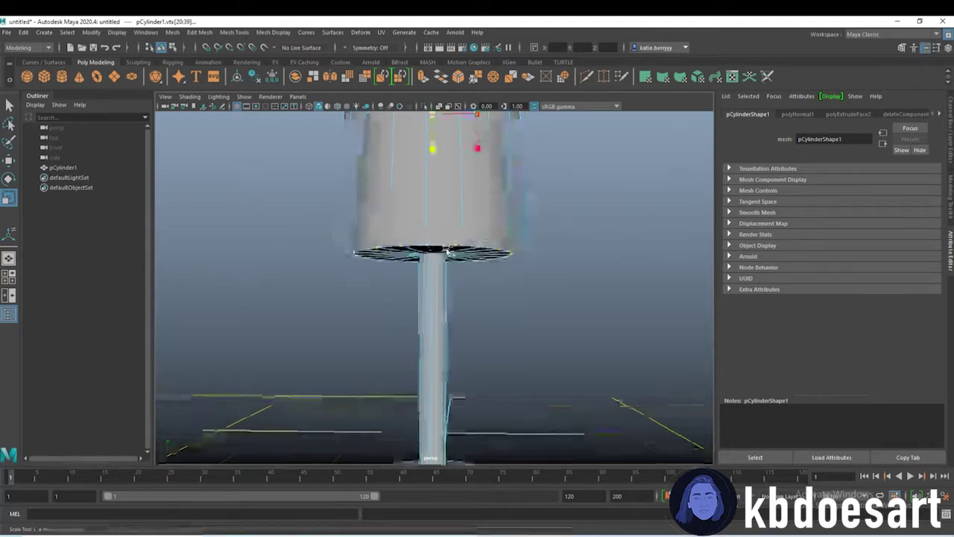
Step: Scale the selected shade vertices up uniformly, and reduce their vertical scale to make the shade wider and shorter
{"action": "middle_click_drag", "start_coordinate": [478, 218], "coordinate": [503, 304], "text": "alt"}
{"action": "scroll", "coordinate": [492, 298], "scroll_direction": "down", "scroll_amount": 3}
{"action": "left_click_drag", "start_coordinate": [450, 250], "coordinate": [470, 252]}
{"action": "left_click_drag", "start_coordinate": [451, 208], "coordinate": [450, 217]}
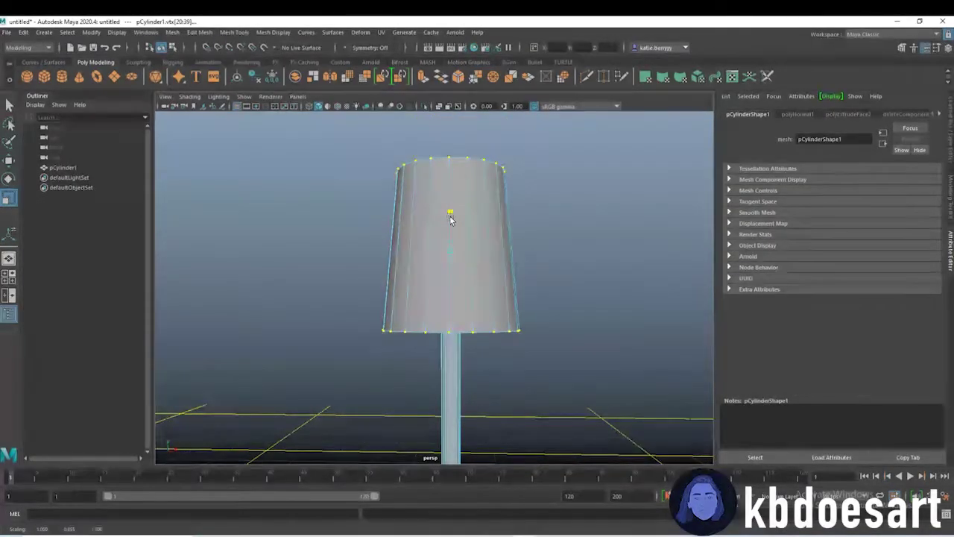
Step: Preview the reshaped lamp smoothed, and leave vertex selection for object mode with nothing selected
{"action": "scroll", "coordinate": [434, 269], "scroll_direction": "down", "scroll_amount": 4}
{"action": "left_click_drag", "start_coordinate": [433, 271], "coordinate": [445, 279], "text": "alt"}
{"action": "key", "text": "3"}
{"action": "mouse_move", "coordinate": [490, 372]}
{"action": "left_mouse_down", "text": "alt"}
{"action": "mouse_move", "coordinate": [470, 386]}
{"action": "mouse_move", "coordinate": [486, 388]}
{"action": "left_mouse_up", "text": "alt"}
{"action": "right_click_drag", "start_coordinate": [460, 296], "coordinate": [496, 262]}
{"action": "left_click", "coordinate": [502, 258]}
{"action": "left_click_drag", "start_coordinate": [453, 352], "coordinate": [483, 321], "text": "alt"}
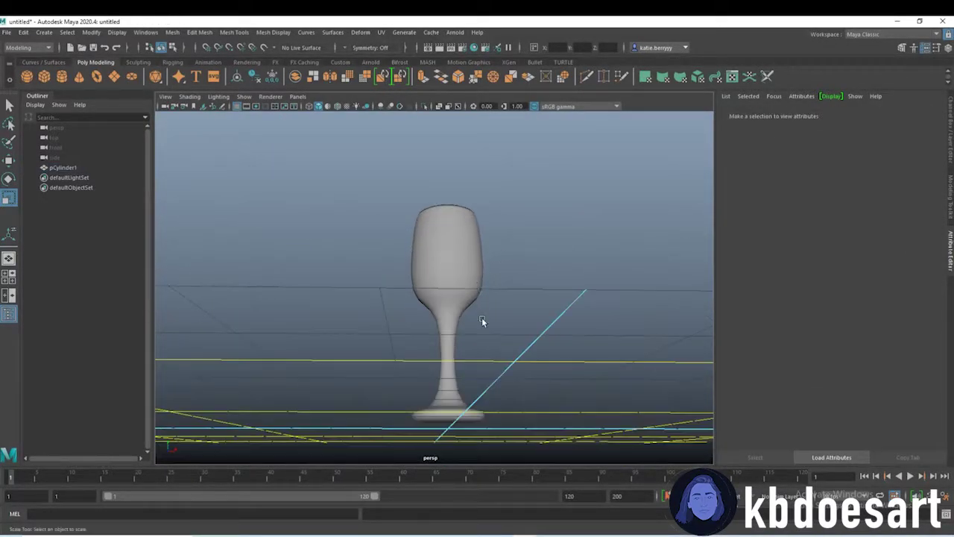
Step: Select the lamp mesh and return it to the unsmoothed display
{"action": "left_click", "coordinate": [463, 304]}
{"action": "left_click_drag", "start_coordinate": [481, 277], "coordinate": [434, 310], "text": "alt"}
{"action": "scroll", "coordinate": [447, 302], "scroll_direction": "up", "scroll_amount": 3}
{"action": "key", "text": "1"}
{"action": "scroll", "coordinate": [436, 311], "scroll_direction": "up", "scroll_amount": 2}
Step: Switch to edge selection and select the edge loops around the shade's rims and its joint with the stem
{"action": "left_click_drag", "start_coordinate": [464, 347], "coordinate": [459, 265], "text": "alt"}
{"action": "right_click", "coordinate": [459, 264]}
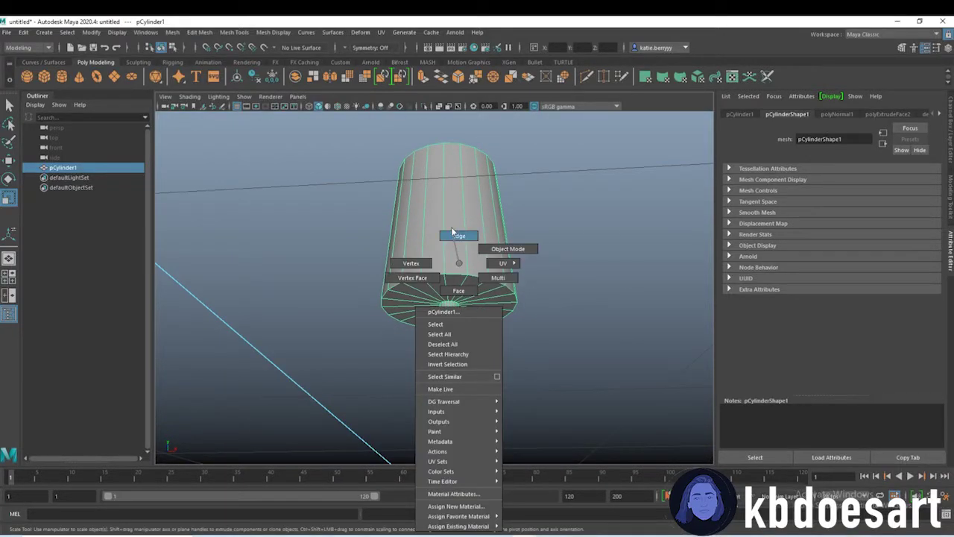
{"action": "right_click_drag", "start_coordinate": [452, 232], "coordinate": [452, 231]}
{"action": "left_click_drag", "start_coordinate": [457, 170], "coordinate": [471, 306], "text": "alt"}
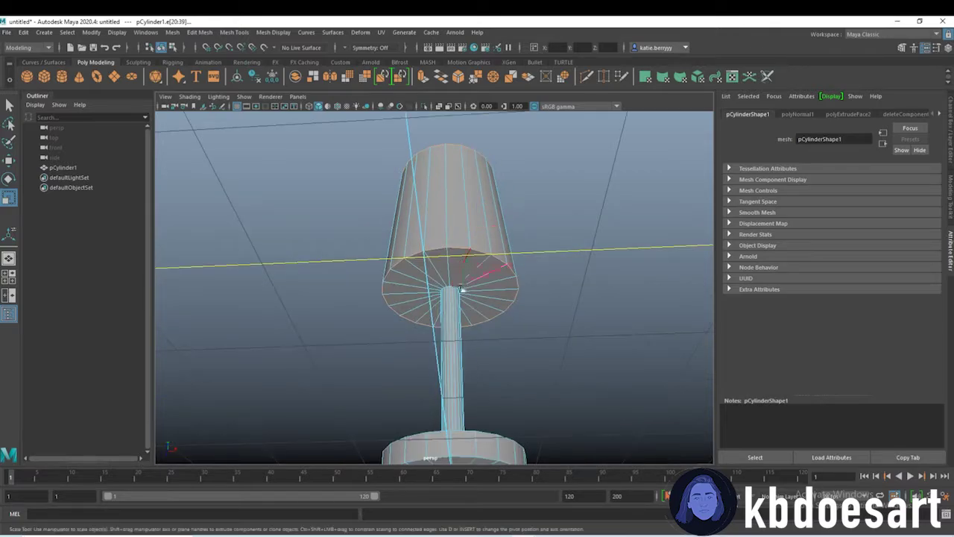
{"action": "middle_click_drag", "start_coordinate": [496, 368], "coordinate": [479, 266], "text": "alt"}
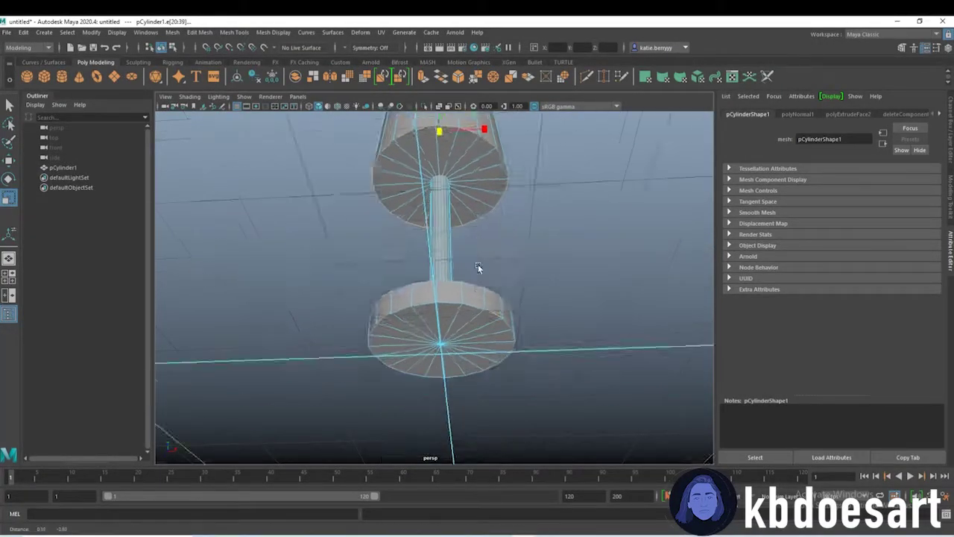
{"action": "left_click_drag", "start_coordinate": [479, 266], "coordinate": [452, 283], "text": "alt"}
Step: Add the edge loops at the stem-to-base joint and around the base's rim to the selection
{"action": "middle_click_drag", "start_coordinate": [452, 388], "coordinate": [449, 330], "text": "alt"}
{"action": "right_click_drag", "start_coordinate": [449, 330], "coordinate": [518, 353], "text": "alt"}
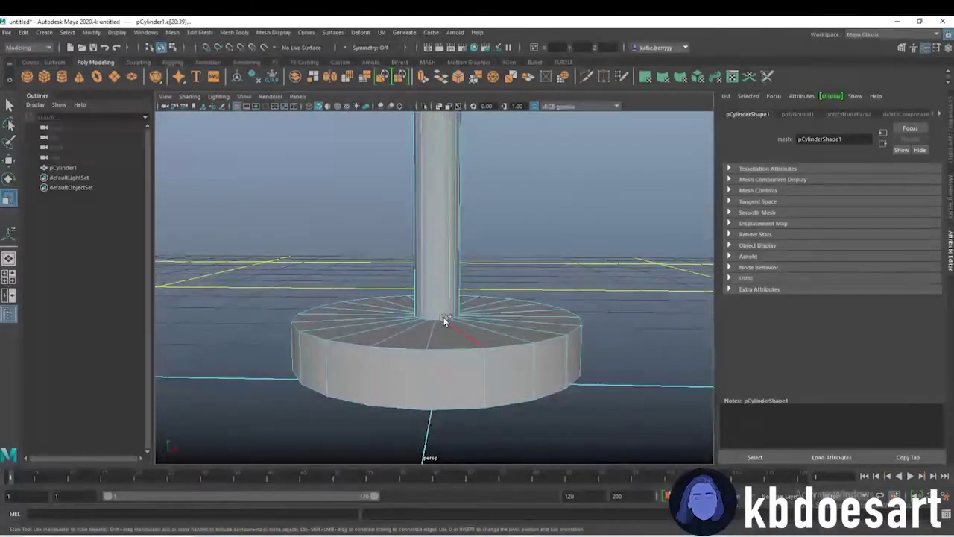
{"action": "left_click_drag", "start_coordinate": [453, 410], "coordinate": [463, 364], "text": "alt"}
{"action": "right_click_drag", "start_coordinate": [477, 231], "coordinate": [464, 209], "text": "alt"}
{"action": "middle_click_drag", "start_coordinate": [466, 205], "coordinate": [496, 269], "text": "alt"}
{"action": "left_click_drag", "start_coordinate": [470, 262], "coordinate": [475, 329], "text": "alt"}
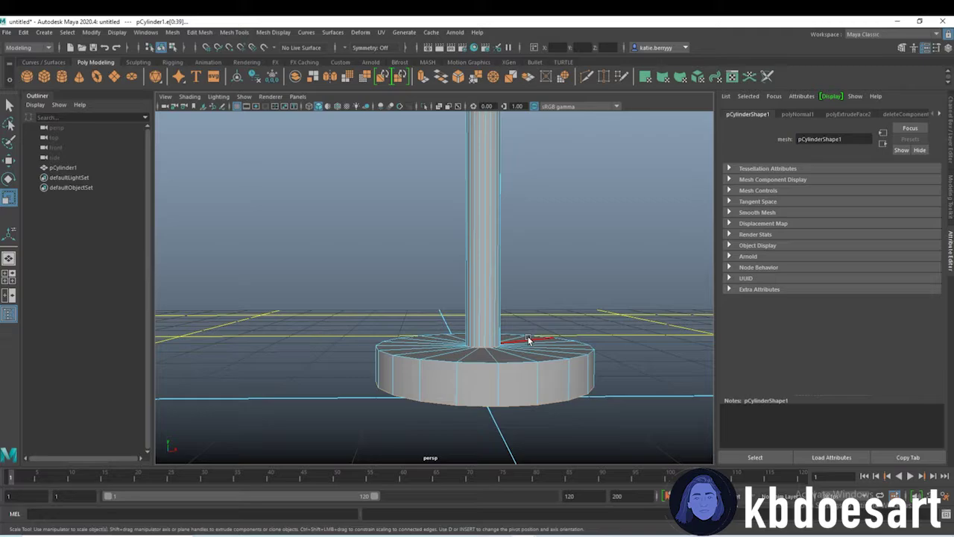
Step: Bevel the selected edge loops with 2 segments and a fraction of 0.7
{"action": "key", "text": "ctrl+b"}
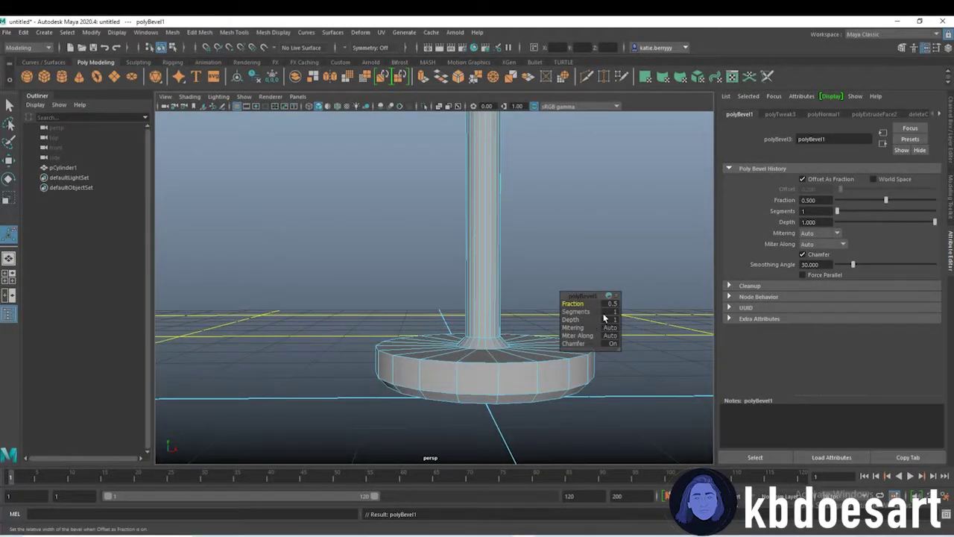
{"action": "left_click", "coordinate": [577, 303]}
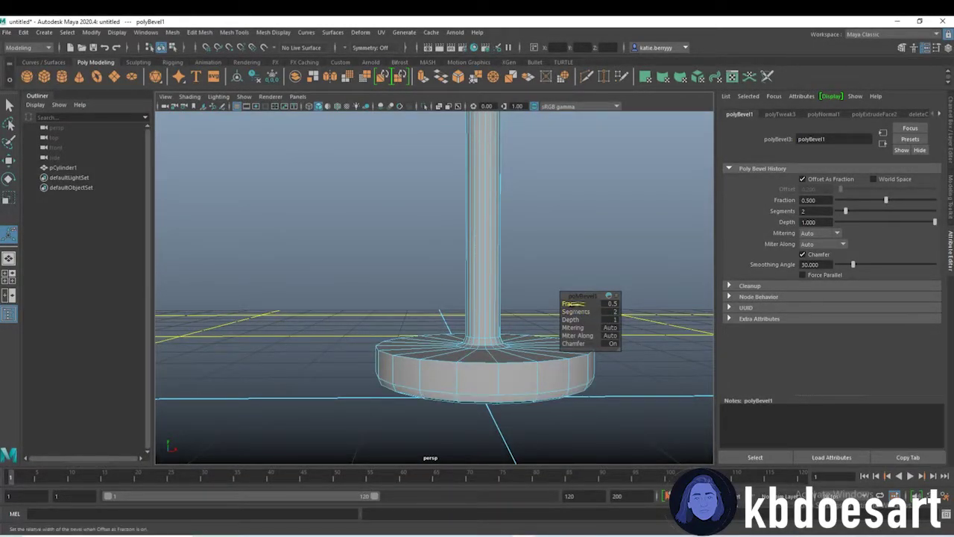
{"action": "key", "text": "3"}
{"action": "key", "text": "1"}
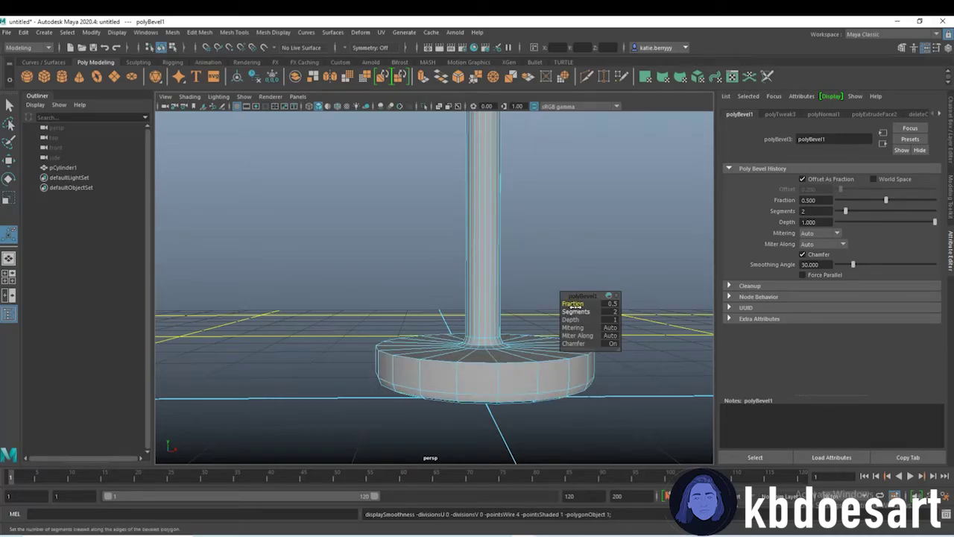
{"action": "mouse_move", "coordinate": [575, 306]}
{"action": "left_mouse_down"}
{"action": "mouse_move", "coordinate": [617, 306]}
{"action": "mouse_move", "coordinate": [580, 307]}
{"action": "left_mouse_up"}
Step: Preview the beveled lamp smoothed and examine the joint under the shade, comparing smoothed and unsmoothed display
{"action": "key", "text": "3"}
{"action": "right_click_drag", "start_coordinate": [594, 249], "coordinate": [387, 211], "text": "alt"}
{"action": "middle_click_drag", "start_coordinate": [450, 220], "coordinate": [456, 268], "text": "alt"}
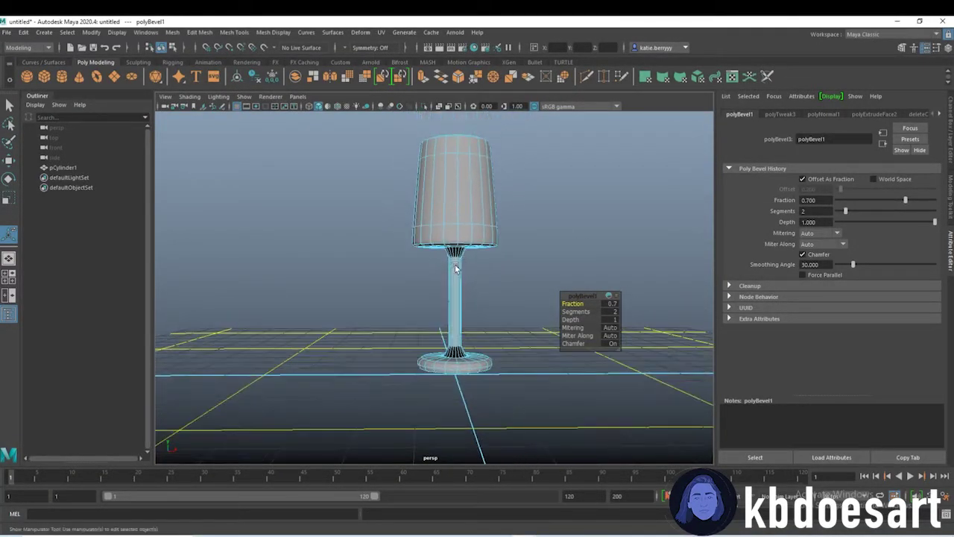
{"action": "right_click_drag", "start_coordinate": [455, 269], "coordinate": [718, 220], "text": "alt"}
{"action": "middle_click_drag", "start_coordinate": [533, 149], "coordinate": [492, 294], "text": "alt"}
{"action": "left_click_drag", "start_coordinate": [492, 293], "coordinate": [492, 131], "text": "alt"}
{"action": "right_click_drag", "start_coordinate": [480, 283], "coordinate": [513, 217], "text": "alt"}
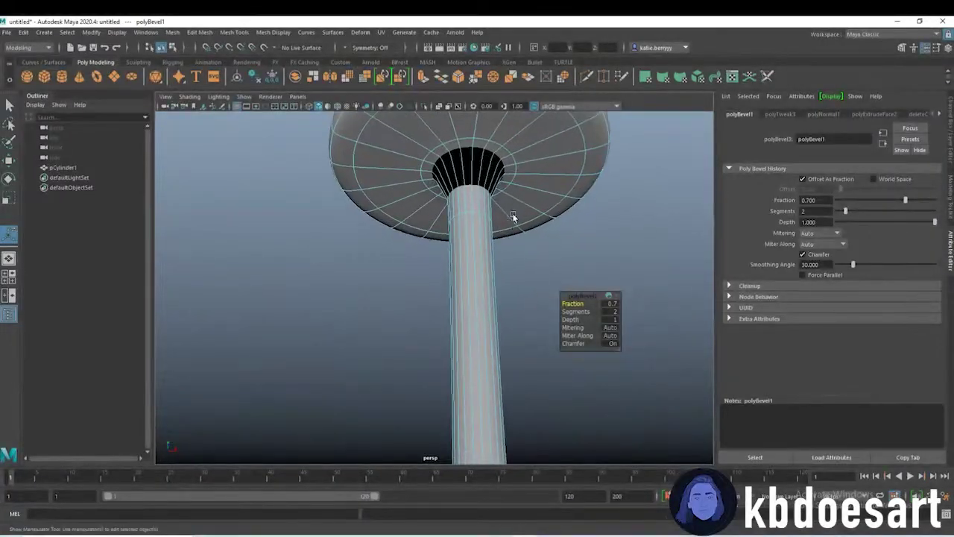
{"action": "middle_click_drag", "start_coordinate": [462, 153], "coordinate": [436, 271], "text": "alt"}
{"action": "right_click_drag", "start_coordinate": [437, 271], "coordinate": [489, 273], "text": "alt"}
{"action": "key", "text": "1"}
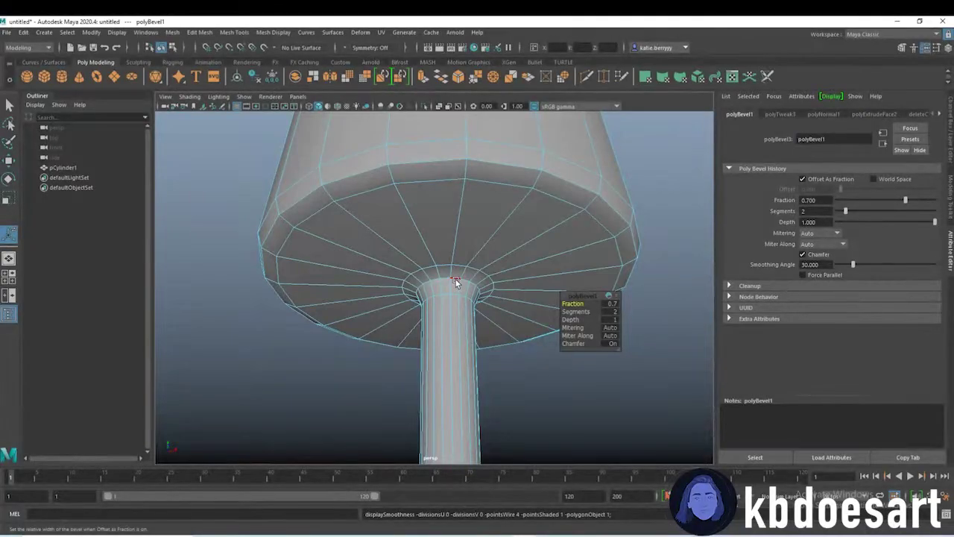
{"action": "key", "text": "3"}
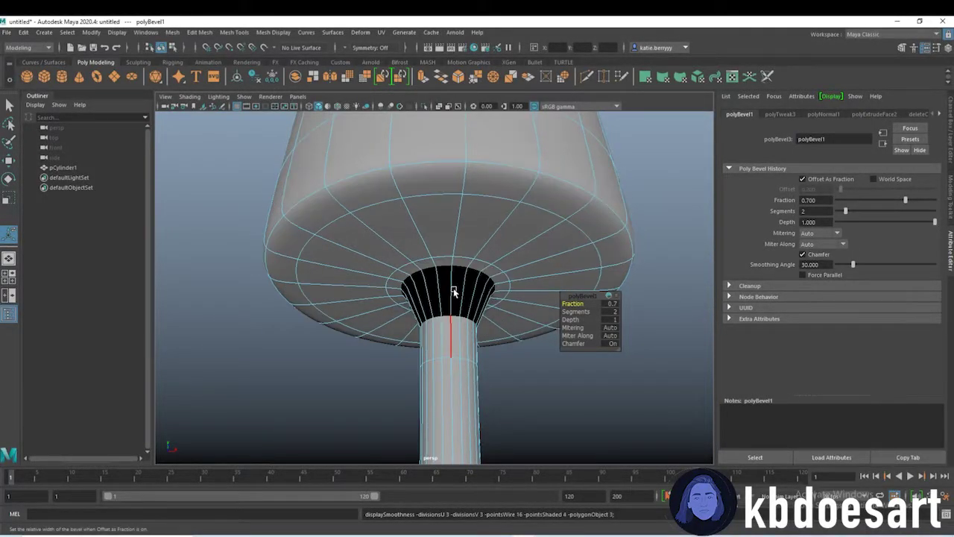
Step: Select the two rings of black faces around the stem opening inside the shade, and activate the Scale tool
{"action": "left_click_drag", "start_coordinate": [453, 289], "coordinate": [433, 337], "text": "alt"}
{"action": "left_click_drag", "start_coordinate": [387, 397], "coordinate": [395, 354], "text": "alt"}
{"action": "right_click_drag", "start_coordinate": [395, 354], "coordinate": [522, 328], "text": "alt"}
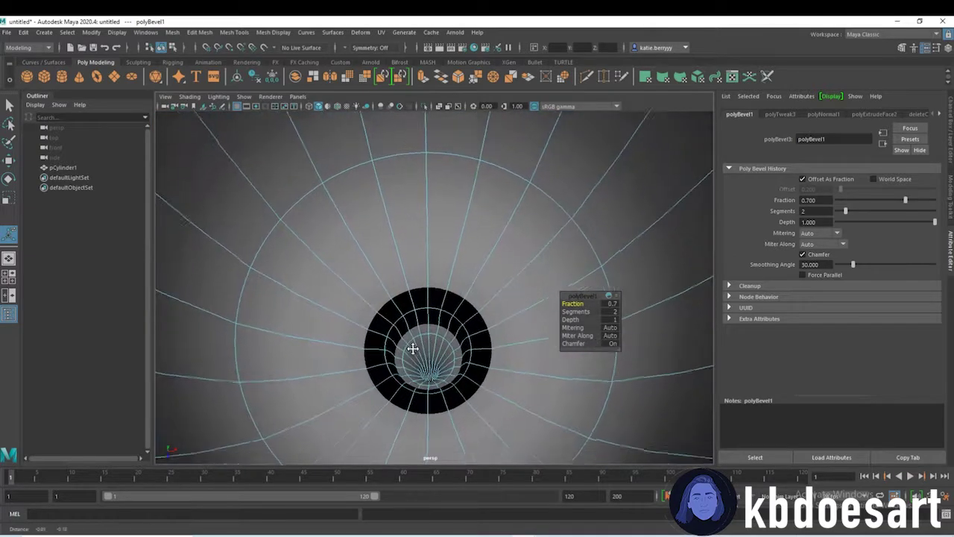
{"action": "left_click_drag", "start_coordinate": [411, 343], "coordinate": [412, 324], "text": "alt"}
{"action": "mouse_move", "coordinate": [412, 325]}
{"action": "right_mouse_down", "text": "alt"}
{"action": "mouse_move", "coordinate": [445, 323]}
{"action": "mouse_move", "coordinate": [429, 321]}
{"action": "right_mouse_up", "text": "alt"}
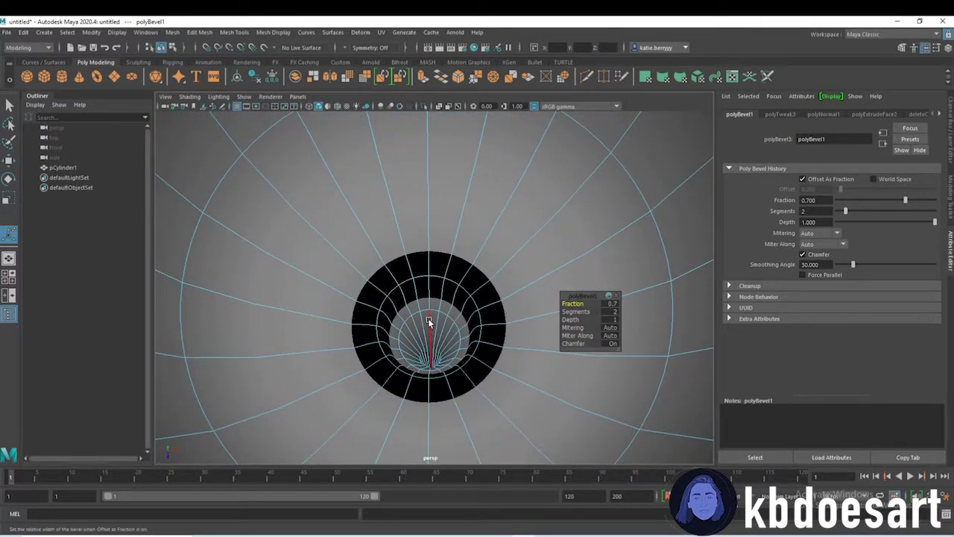
{"action": "key", "text": "q"}
{"action": "left_click", "coordinate": [460, 272]}
{"action": "double_click", "coordinate": [472, 276], "text": "shift"}
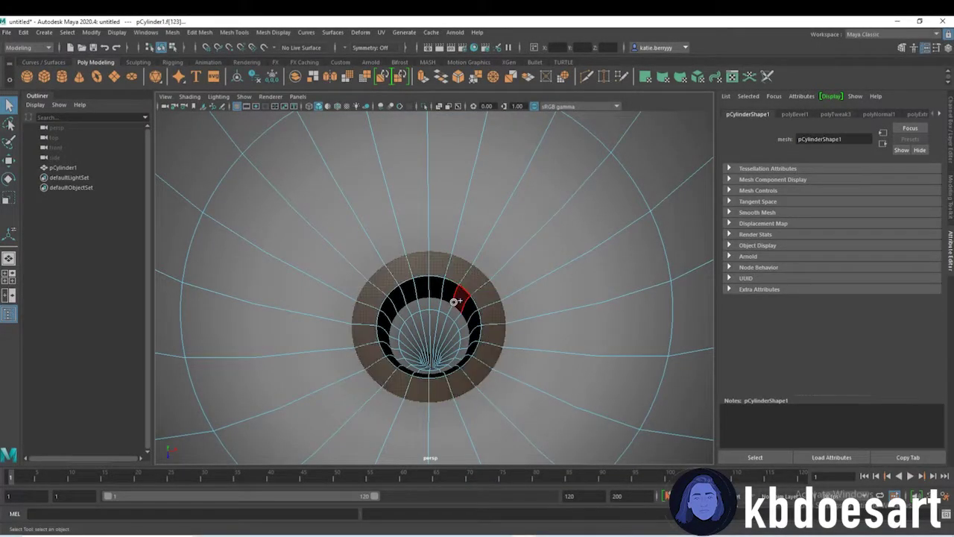
{"action": "double_click", "coordinate": [460, 296], "text": "shift"}
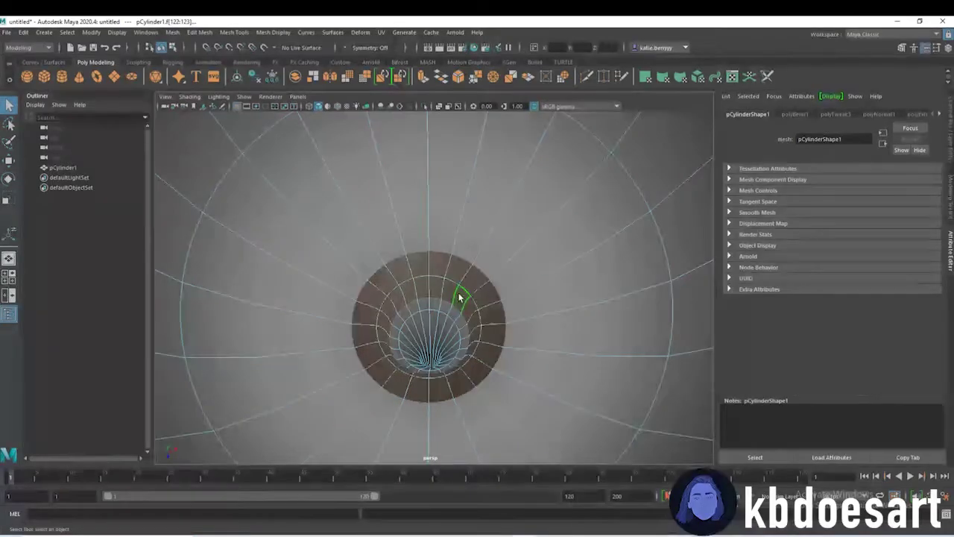
{"action": "key", "text": "r"}
Step: Examine the stem, the underside of the base and the stem-to-base joint for remaining black faces
{"action": "left_click_drag", "start_coordinate": [434, 317], "coordinate": [516, 295], "text": "alt"}
{"action": "mouse_move", "coordinate": [459, 335]}
{"action": "left_mouse_down", "text": "alt"}
{"action": "mouse_move", "coordinate": [449, 385]}
{"action": "mouse_move", "coordinate": [451, 336]}
{"action": "left_mouse_up", "text": "alt"}
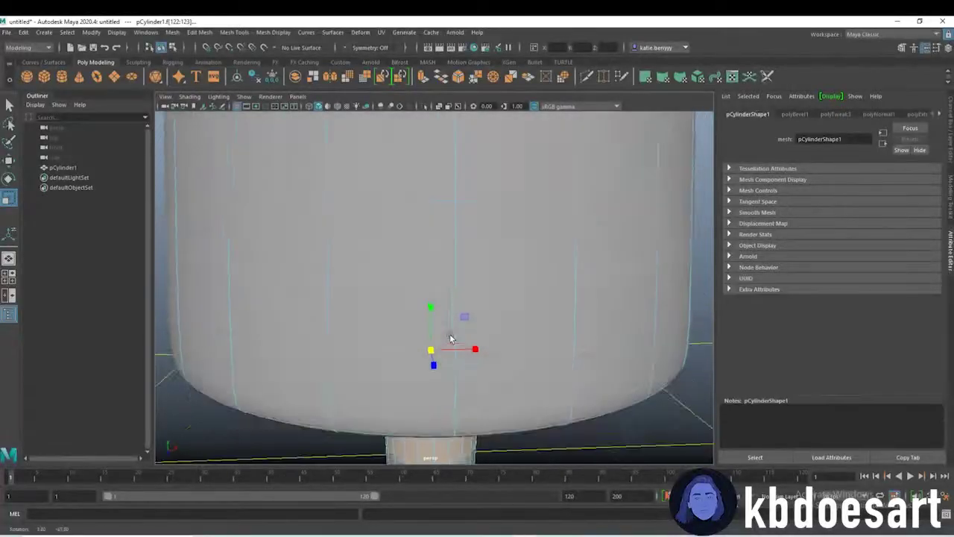
{"action": "right_click_drag", "start_coordinate": [451, 336], "coordinate": [407, 335], "text": "alt"}
{"action": "middle_click_drag", "start_coordinate": [501, 454], "coordinate": [530, 292], "text": "alt"}
{"action": "middle_click_drag", "start_coordinate": [497, 335], "coordinate": [483, 289], "text": "alt"}
{"action": "right_click_drag", "start_coordinate": [483, 289], "coordinate": [471, 292], "text": "alt"}
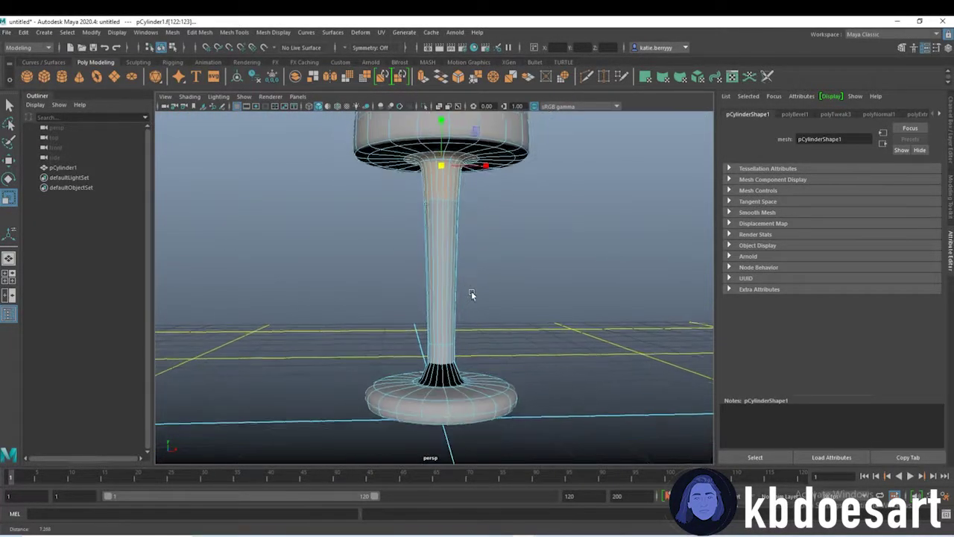
{"action": "middle_click_drag", "start_coordinate": [416, 370], "coordinate": [402, 274], "text": "alt"}
{"action": "right_click_drag", "start_coordinate": [402, 274], "coordinate": [465, 398], "text": "alt"}
{"action": "left_click_drag", "start_coordinate": [465, 398], "coordinate": [401, 323], "text": "alt"}
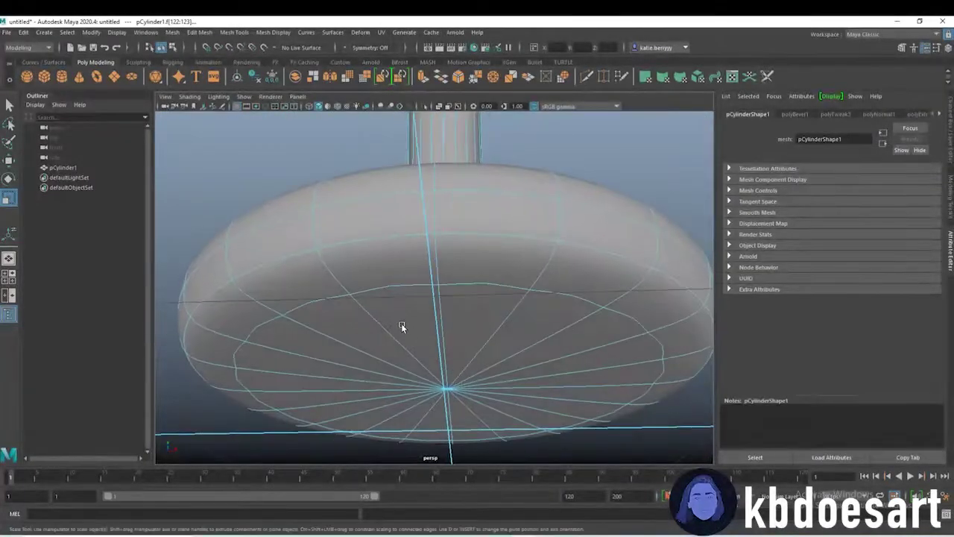
{"action": "right_click_drag", "start_coordinate": [401, 323], "coordinate": [429, 280], "text": "alt"}
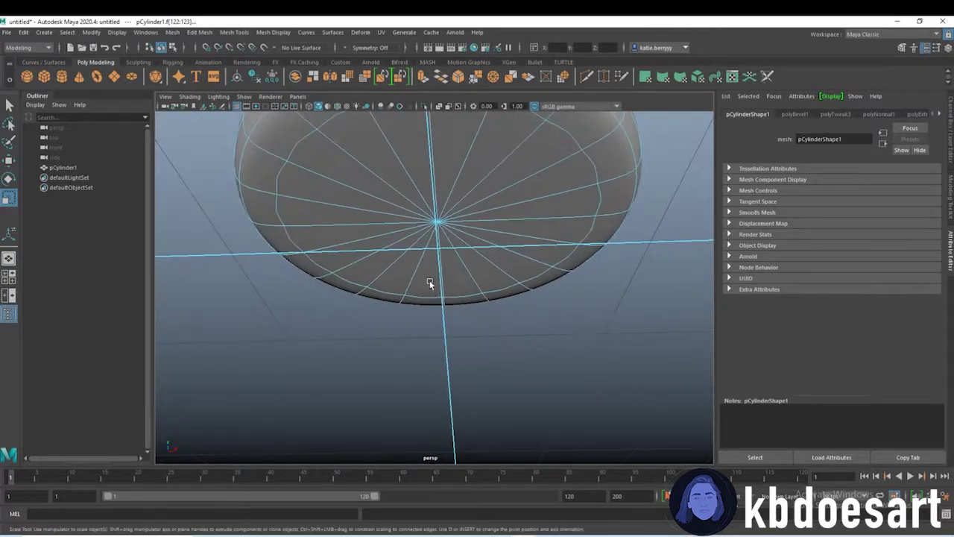
{"action": "left_click_drag", "start_coordinate": [430, 280], "coordinate": [366, 388], "text": "alt"}
{"action": "right_click_drag", "start_coordinate": [365, 388], "coordinate": [503, 379], "text": "alt"}
{"action": "middle_click_drag", "start_coordinate": [481, 388], "coordinate": [469, 343], "text": "alt"}
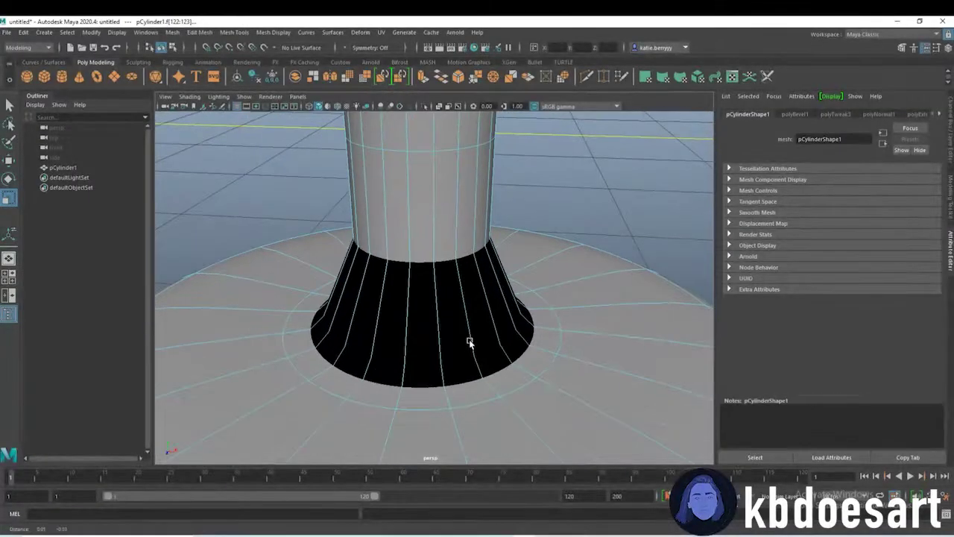
Step: Select the ring of black faces at the stem-to-base joint and scale it down toward the stem
{"action": "middle_click_drag", "start_coordinate": [445, 300], "coordinate": [442, 320], "text": "alt"}
{"action": "left_click_drag", "start_coordinate": [433, 319], "coordinate": [435, 378], "text": "alt"}
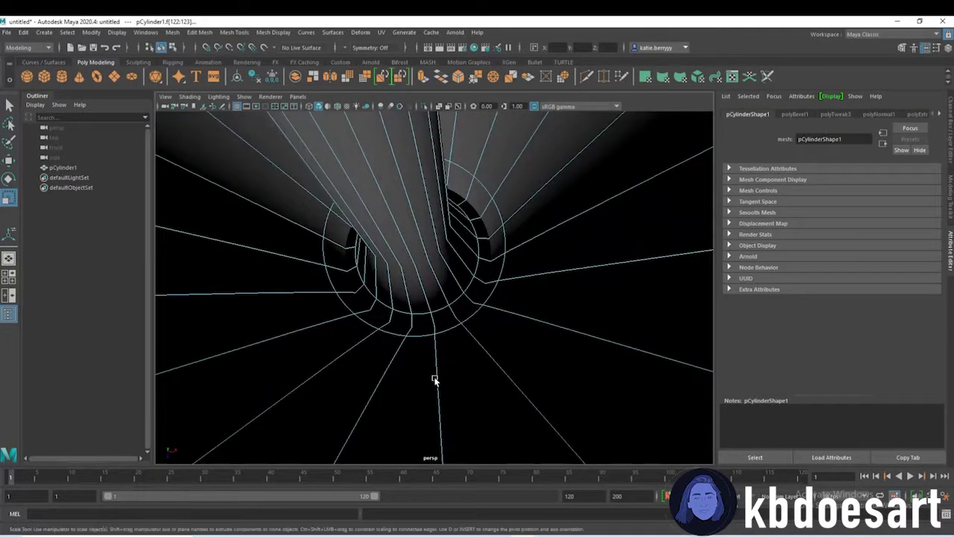
{"action": "key", "text": "q"}
{"action": "left_click", "coordinate": [486, 268]}
{"action": "double_click", "coordinate": [485, 249], "text": "shift"}
{"action": "left_click_drag", "start_coordinate": [483, 254], "coordinate": [442, 382], "text": "alt"}
{"action": "left_click_drag", "start_coordinate": [556, 364], "coordinate": [535, 351], "text": "alt"}
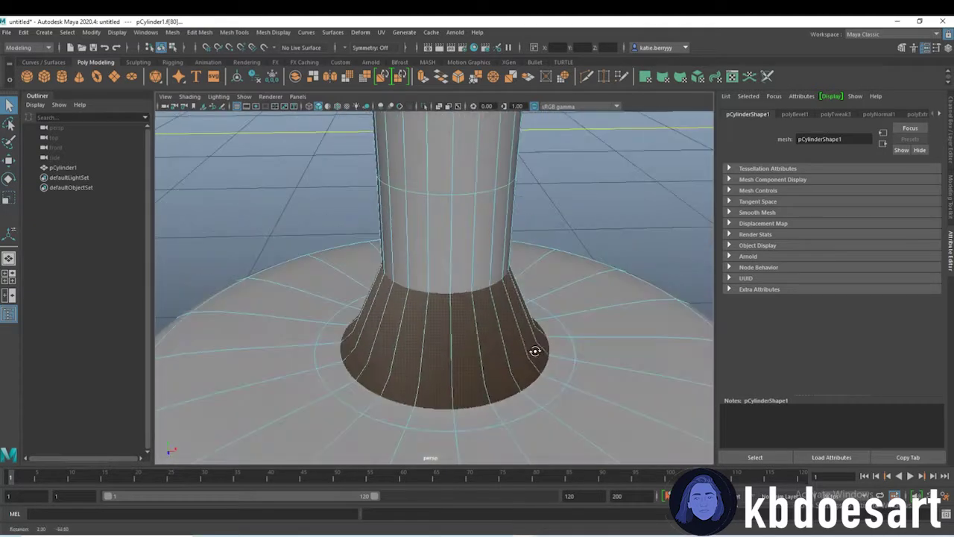
{"action": "key", "text": "r"}
{"action": "left_click_drag", "start_coordinate": [446, 382], "coordinate": [388, 238]}
Step: Examine the joint between the upper body and the stem for remaining black faces
{"action": "scroll", "coordinate": [335, 383], "scroll_direction": "down", "scroll_amount": 5}
{"action": "scroll", "coordinate": [565, 273], "scroll_direction": "down", "scroll_amount": 5}
{"action": "middle_click_drag", "start_coordinate": [547, 134], "coordinate": [479, 332], "text": "alt"}
{"action": "scroll", "coordinate": [448, 298], "scroll_direction": "up", "scroll_amount": 2}
{"action": "scroll", "coordinate": [515, 218], "scroll_direction": "up", "scroll_amount": 5}
{"action": "scroll", "coordinate": [346, 297], "scroll_direction": "up", "scroll_amount": 5}
{"action": "left_click_drag", "start_coordinate": [417, 340], "coordinate": [423, 280], "text": "alt"}
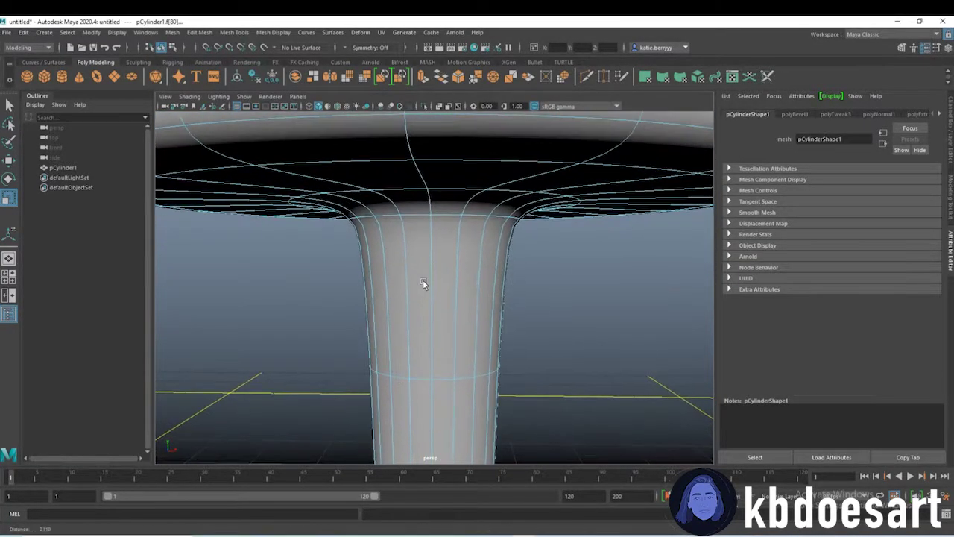
{"action": "left_click_drag", "start_coordinate": [483, 227], "coordinate": [441, 257], "text": "alt"}
{"action": "scroll", "coordinate": [417, 276], "scroll_direction": "down", "scroll_amount": 5}
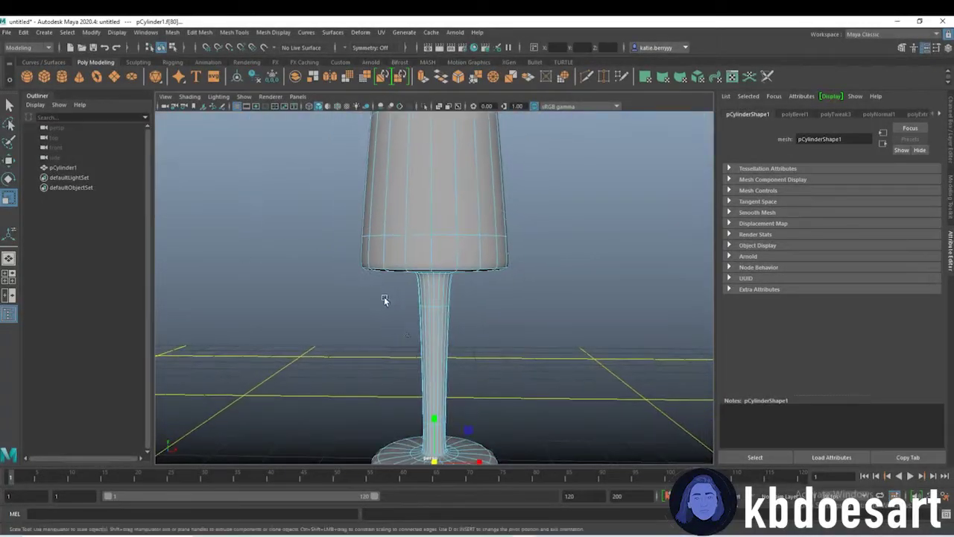
Step: Select the ring of faces on the base around the foot of the stem and scale it outward
{"action": "middle_click_drag", "start_coordinate": [336, 359], "coordinate": [313, 252], "text": "alt"}
{"action": "scroll", "coordinate": [317, 298], "scroll_direction": "up", "scroll_amount": 5}
{"action": "middle_click_drag", "start_coordinate": [326, 398], "coordinate": [346, 313], "text": "alt"}
{"action": "scroll", "coordinate": [406, 332], "scroll_direction": "up", "scroll_amount": 3}
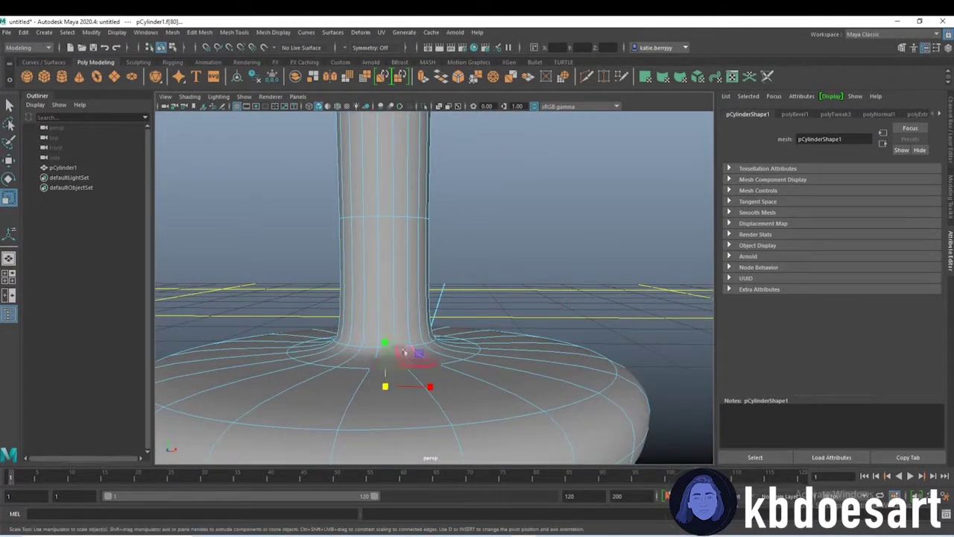
{"action": "left_click", "coordinate": [408, 356]}
{"action": "double_click", "coordinate": [388, 355], "text": "shift"}
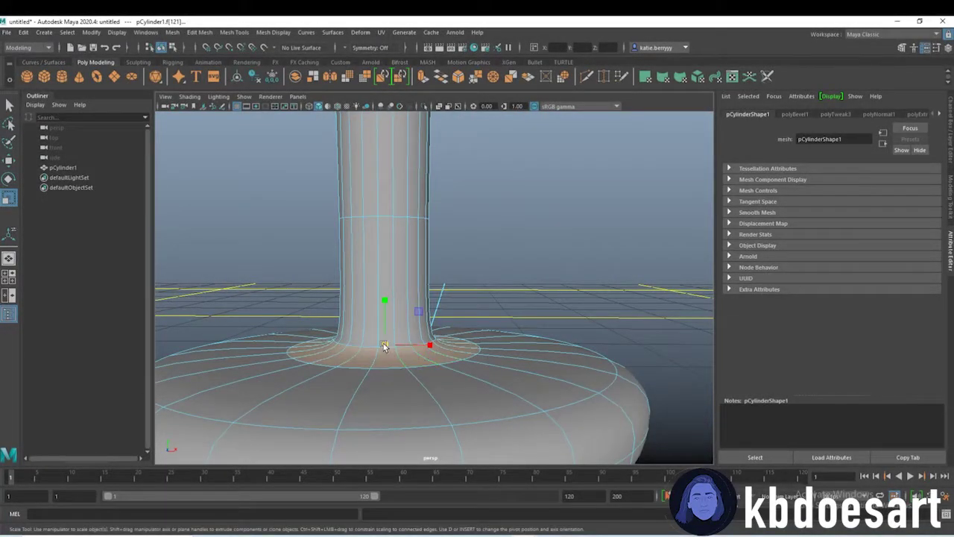
{"action": "left_click_drag", "start_coordinate": [384, 346], "coordinate": [478, 333]}
{"action": "scroll", "coordinate": [372, 296], "scroll_direction": "down", "scroll_amount": 5}
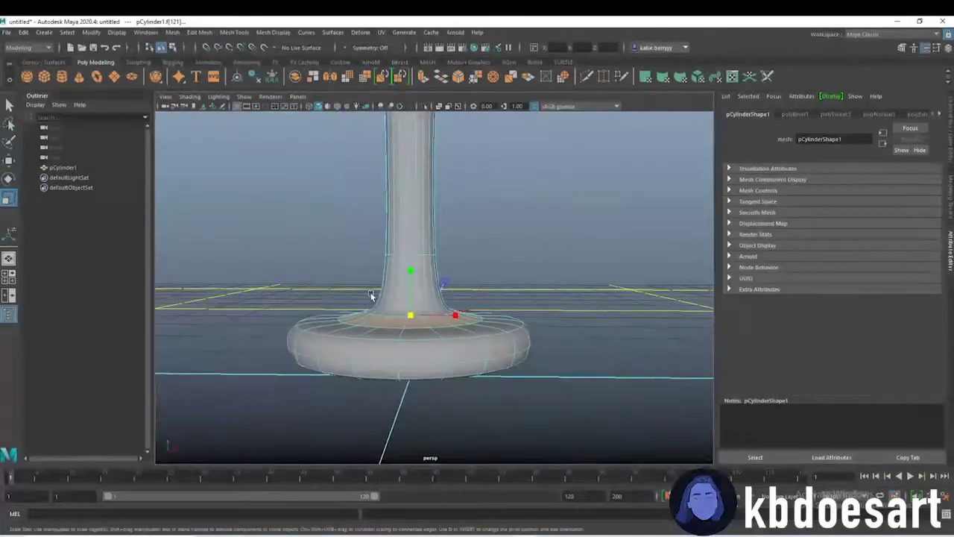
Step: Select the edge loop around the base's upper shoulder and scale it inward to slope the base
{"action": "scroll", "coordinate": [372, 296], "scroll_direction": "down", "scroll_amount": 4}
{"action": "mouse_move", "coordinate": [398, 304]}
{"action": "middle_mouse_down", "text": "alt"}
{"action": "mouse_move", "coordinate": [411, 313]}
{"action": "mouse_move", "coordinate": [414, 304]}
{"action": "middle_mouse_up", "text": "alt"}
{"action": "scroll", "coordinate": [406, 300], "scroll_direction": "down", "scroll_amount": 3}
{"action": "scroll", "coordinate": [415, 305], "scroll_direction": "up", "scroll_amount": 6}
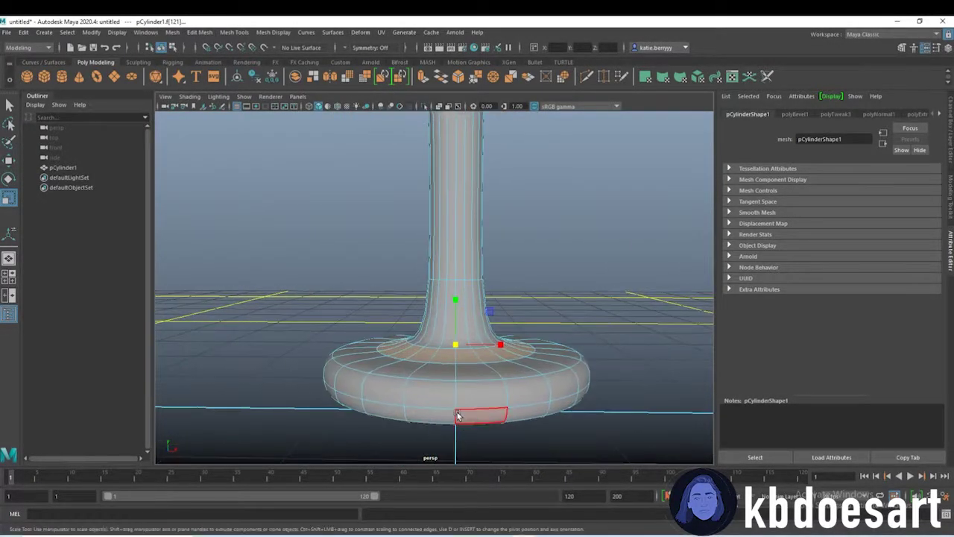
{"action": "right_click_drag", "start_coordinate": [475, 384], "coordinate": [474, 255]}
{"action": "double_click", "coordinate": [490, 378]}
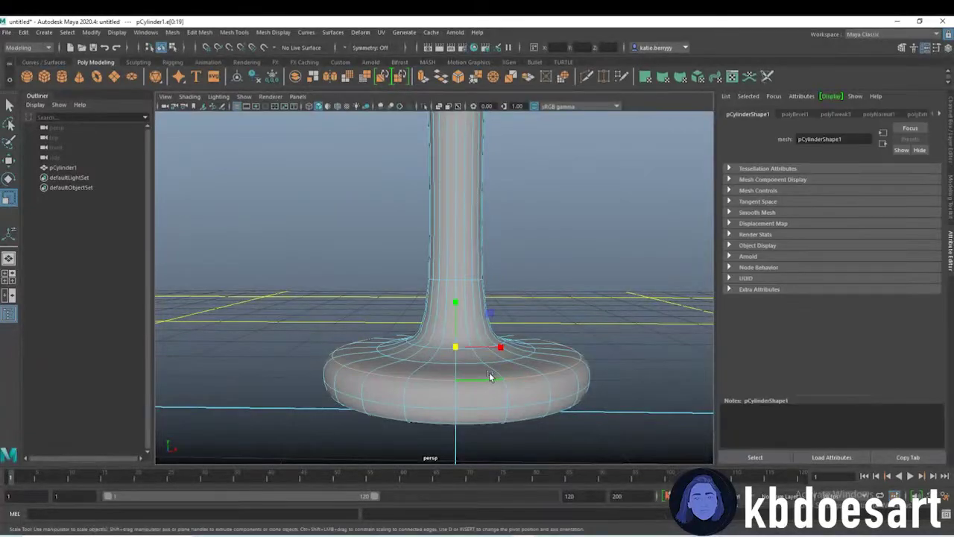
{"action": "left_click_drag", "start_coordinate": [457, 349], "coordinate": [395, 337]}
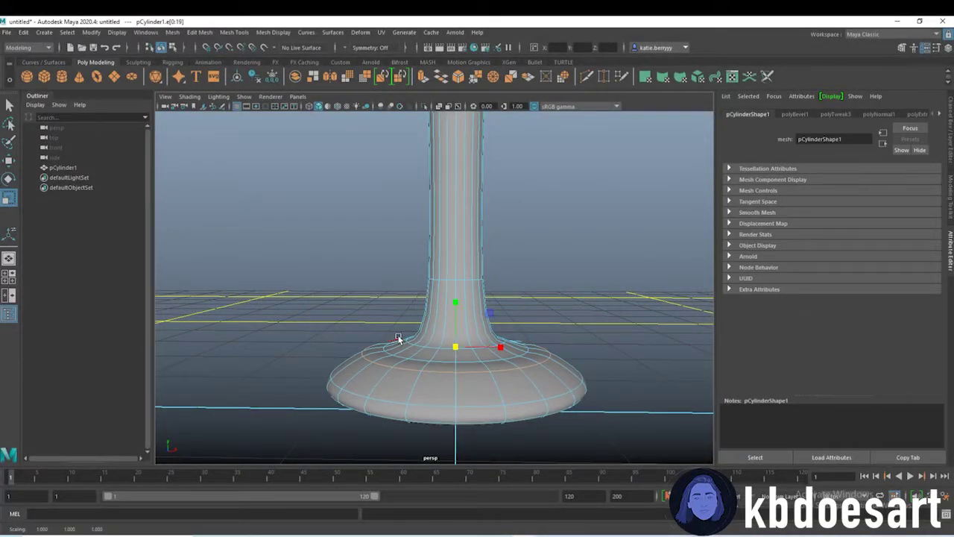
Step: Return to object mode and examine the reshaped base and its transition into the stem
{"action": "right_click_drag", "start_coordinate": [470, 281], "coordinate": [526, 259]}
{"action": "left_click", "coordinate": [594, 318]}
{"action": "right_click_drag", "start_coordinate": [594, 318], "coordinate": [449, 287], "text": "alt"}
{"action": "mouse_move", "coordinate": [449, 287]}
{"action": "left_mouse_down", "text": "alt"}
{"action": "mouse_move", "coordinate": [440, 339]}
{"action": "mouse_move", "coordinate": [446, 298]}
{"action": "left_mouse_up", "text": "alt"}
{"action": "right_click_drag", "start_coordinate": [446, 298], "coordinate": [625, 344], "text": "alt"}
{"action": "left_click_drag", "start_coordinate": [452, 298], "coordinate": [457, 365], "text": "alt"}
{"action": "middle_click_drag", "start_coordinate": [457, 365], "coordinate": [480, 288], "text": "alt"}
Step: Select the edge loop on top of the base near the stem, raise it slightly, and clear the selection
{"action": "left_click", "coordinate": [486, 285]}
{"action": "right_click_drag", "start_coordinate": [497, 282], "coordinate": [495, 258]}
{"action": "left_click_drag", "start_coordinate": [476, 359], "coordinate": [469, 302], "text": "alt"}
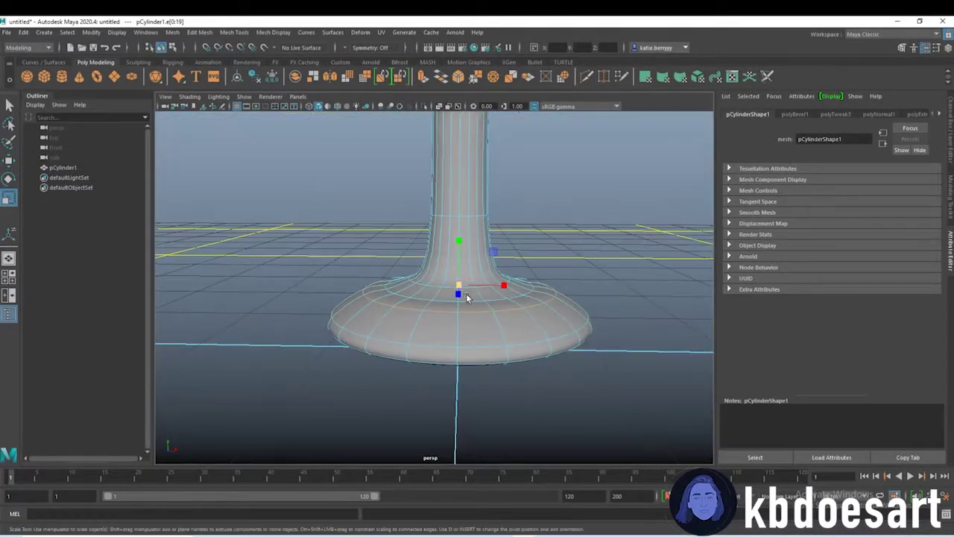
{"action": "double_click", "coordinate": [473, 299]}
{"action": "key", "text": "w"}
{"action": "left_click_drag", "start_coordinate": [458, 251], "coordinate": [459, 240]}
{"action": "left_click", "coordinate": [461, 235]}
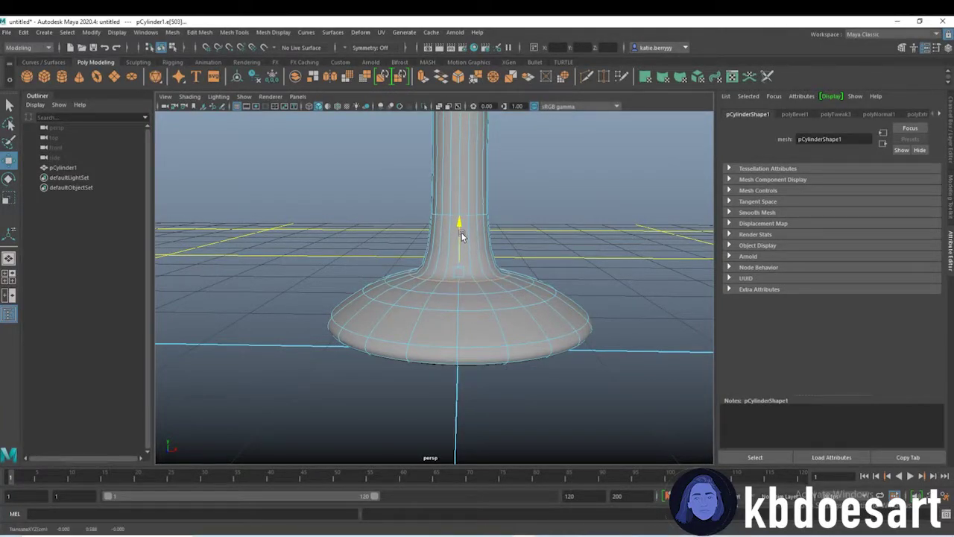
{"action": "left_click", "coordinate": [516, 226]}
Step: Move the edge loop around the lower corner of the bowl upward to round the bowl's bottom
{"action": "scroll", "coordinate": [514, 227], "scroll_direction": "down", "scroll_amount": 3}
{"action": "middle_click_drag", "start_coordinate": [488, 262], "coordinate": [480, 362], "text": "alt"}
{"action": "scroll", "coordinate": [480, 362], "scroll_direction": "down", "scroll_amount": 3}
{"action": "left_click_drag", "start_coordinate": [480, 362], "coordinate": [353, 298], "text": "alt"}
{"action": "right_click_drag", "start_coordinate": [428, 250], "coordinate": [470, 222]}
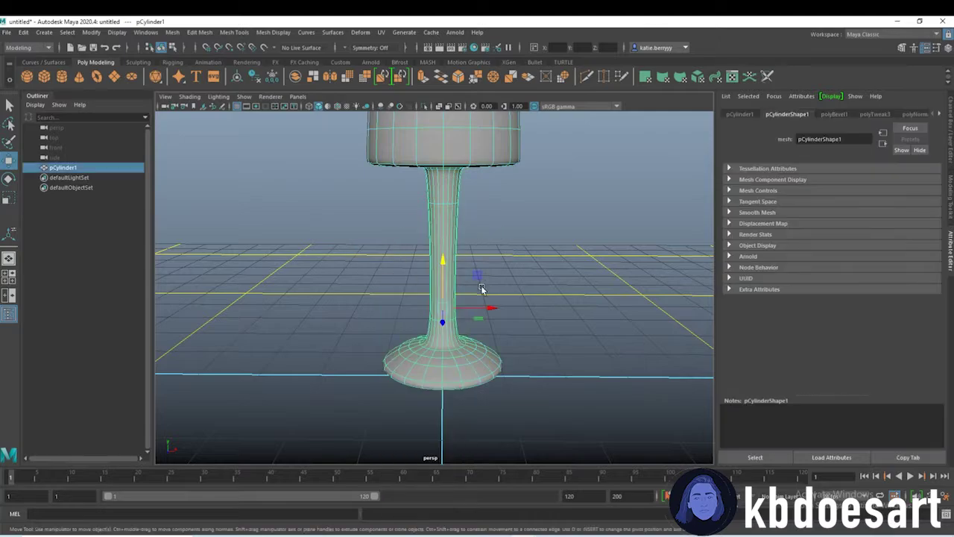
{"action": "left_click_drag", "start_coordinate": [482, 290], "coordinate": [487, 226], "text": "alt"}
{"action": "scroll", "coordinate": [514, 223], "scroll_direction": "up", "scroll_amount": 3}
{"action": "middle_click_drag", "start_coordinate": [515, 223], "coordinate": [508, 286], "text": "alt"}
{"action": "right_click_drag", "start_coordinate": [468, 239], "coordinate": [467, 257]}
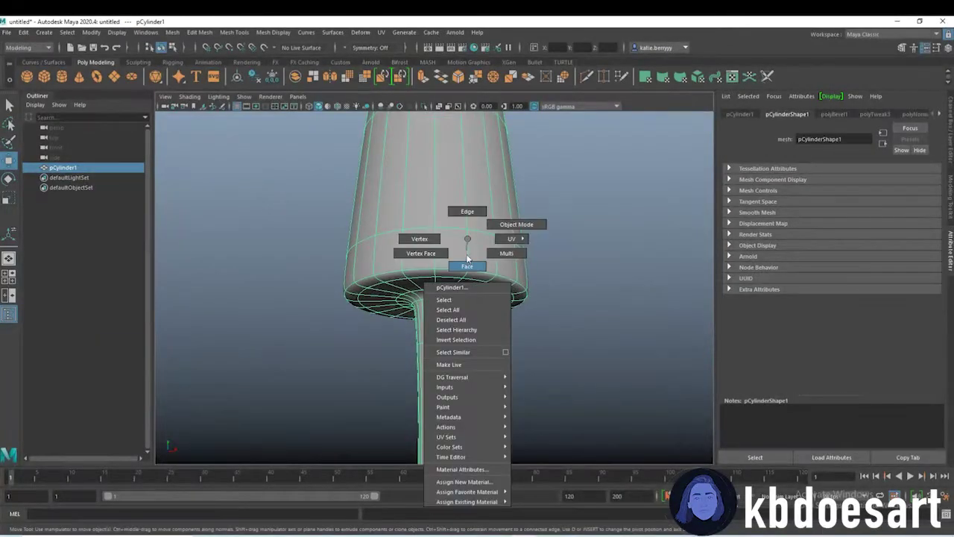
{"action": "right_click_drag", "start_coordinate": [452, 220], "coordinate": [452, 220]}
{"action": "left_click", "coordinate": [439, 252]}
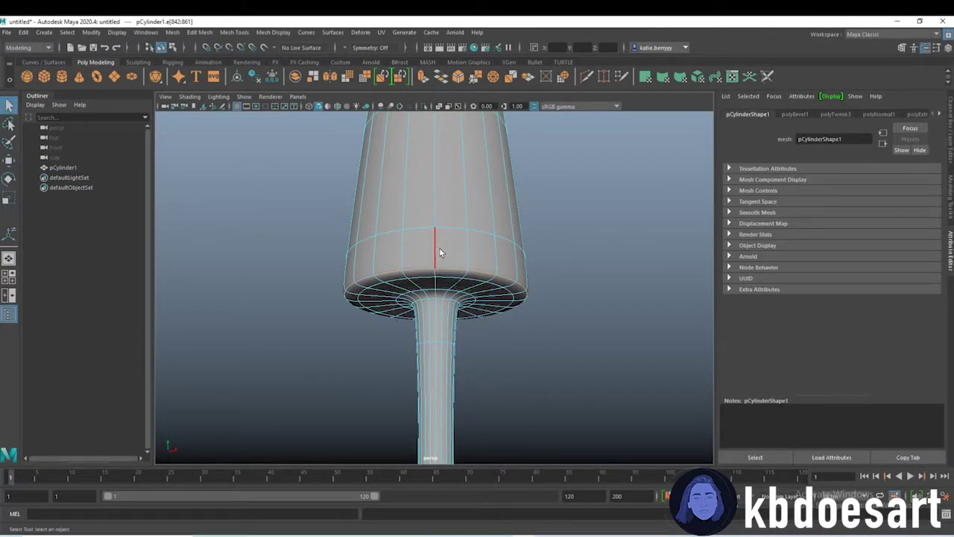
{"action": "key", "text": "w"}
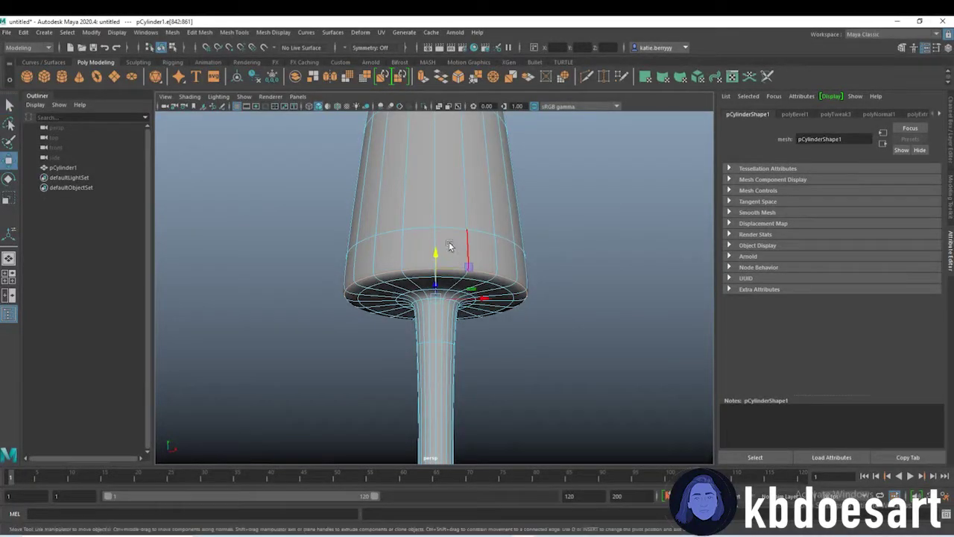
{"action": "left_click_drag", "start_coordinate": [439, 249], "coordinate": [437, 214]}
{"action": "double_click", "coordinate": [455, 223]}
Step: Select the vertex ring at the outer underside of the bowl and scale it inward to about 0.7 in X and Z
{"action": "left_click_drag", "start_coordinate": [591, 215], "coordinate": [529, 249], "text": "alt"}
{"action": "right_click_drag", "start_coordinate": [530, 249], "coordinate": [477, 230], "text": "alt"}
{"action": "middle_click_drag", "start_coordinate": [477, 229], "coordinate": [477, 305], "text": "alt"}
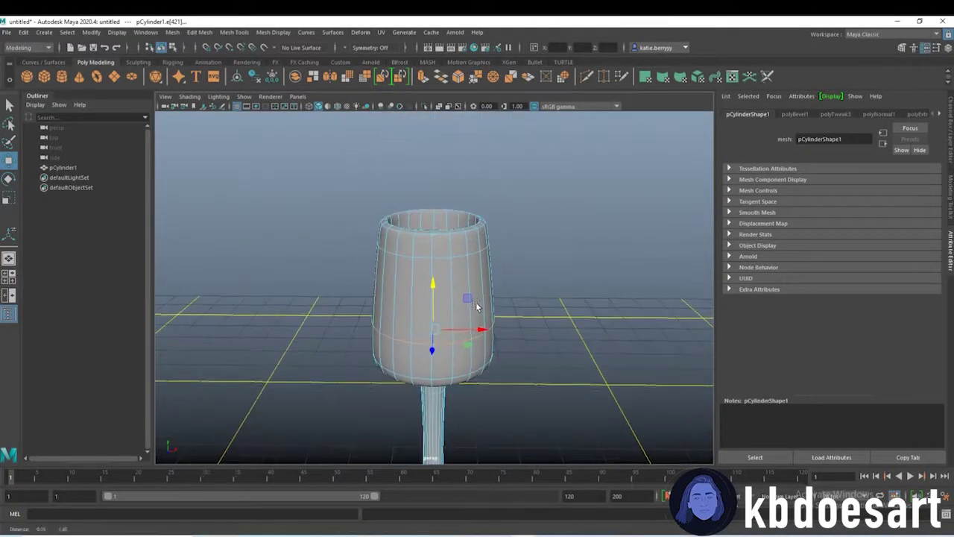
{"action": "mouse_move", "coordinate": [463, 351]}
{"action": "left_mouse_down", "text": "alt"}
{"action": "mouse_move", "coordinate": [485, 291]}
{"action": "mouse_move", "coordinate": [460, 343]}
{"action": "left_mouse_up", "text": "alt"}
{"action": "middle_click_drag", "start_coordinate": [460, 343], "coordinate": [486, 259], "text": "alt"}
{"action": "right_click_drag", "start_coordinate": [486, 259], "coordinate": [536, 268], "text": "alt"}
{"action": "right_click", "coordinate": [487, 161]}
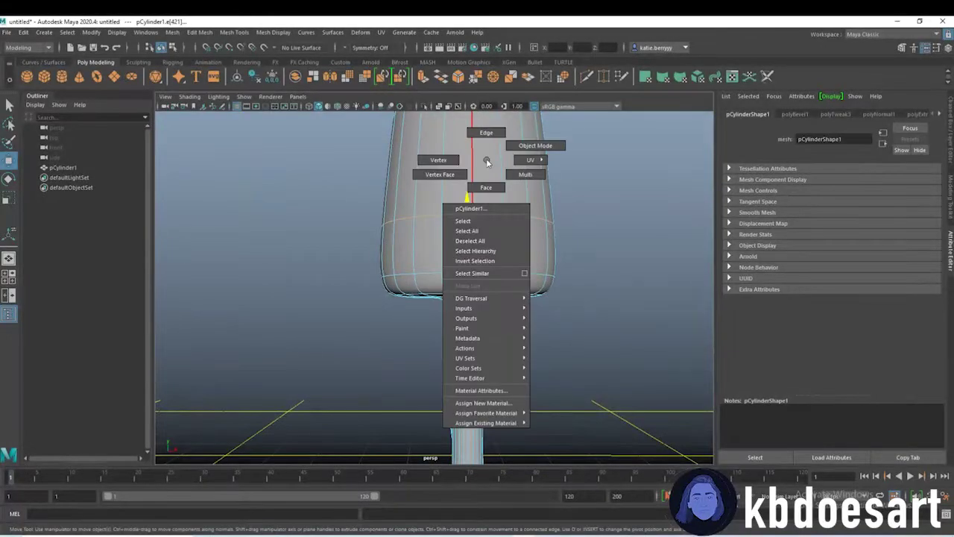
{"action": "right_click_drag", "start_coordinate": [454, 159], "coordinate": [444, 159]}
{"action": "left_click", "coordinate": [473, 272]}
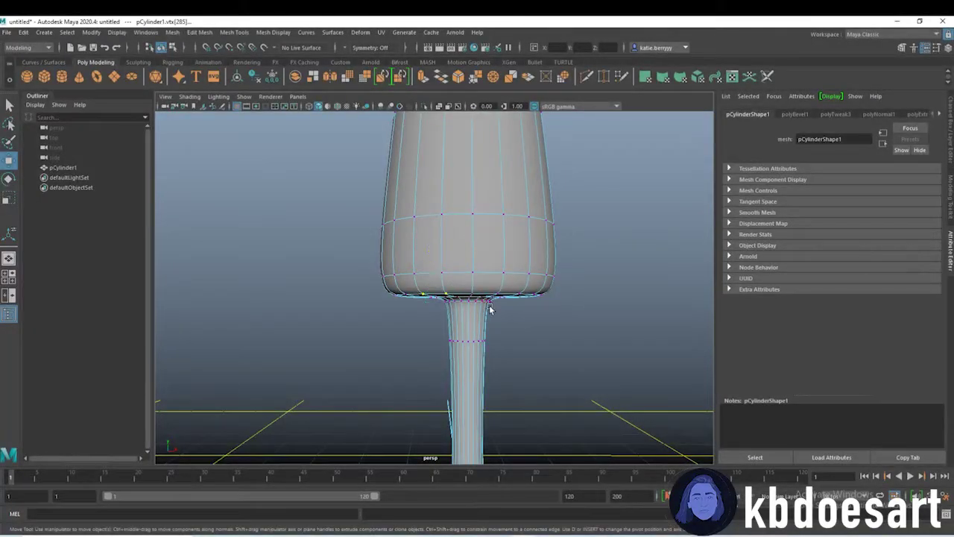
{"action": "scroll", "coordinate": [490, 309], "scroll_direction": "up", "scroll_amount": 2}
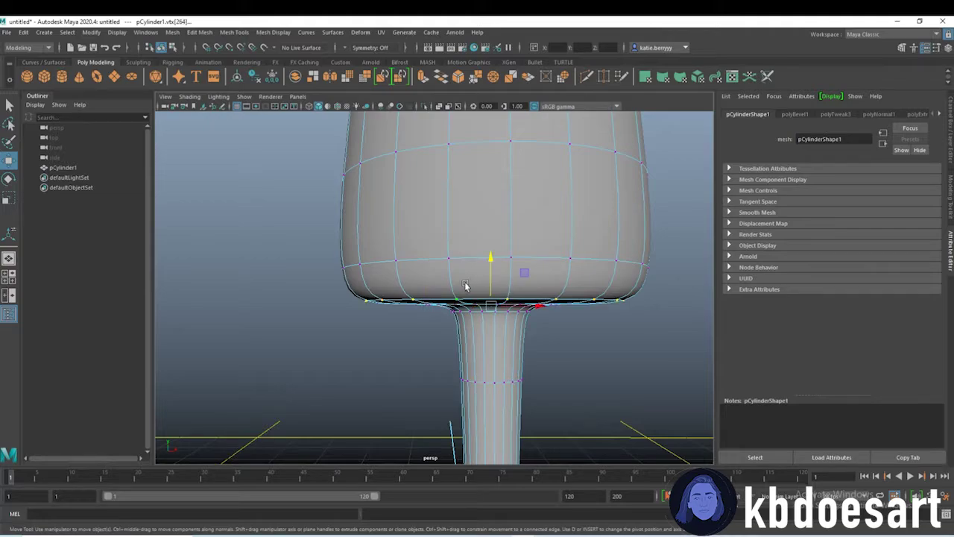
{"action": "key", "text": "r"}
{"action": "left_click_drag", "start_coordinate": [491, 305], "coordinate": [438, 300]}
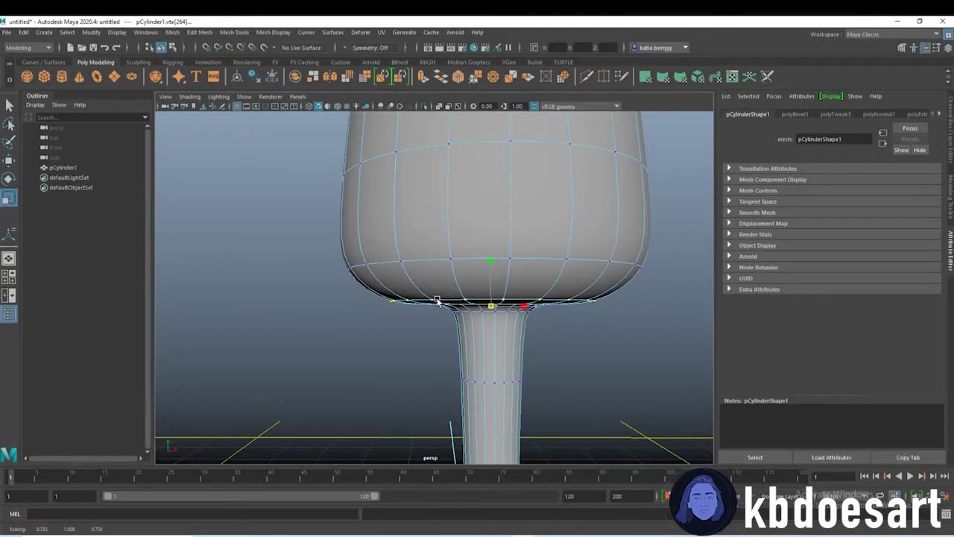
{"action": "left_click_drag", "start_coordinate": [512, 361], "coordinate": [494, 279], "text": "alt"}
Step: Return to object mode, deselect the glass, and examine the inside of the bowl from above
{"action": "scroll", "coordinate": [497, 326], "scroll_direction": "down", "scroll_amount": 4}
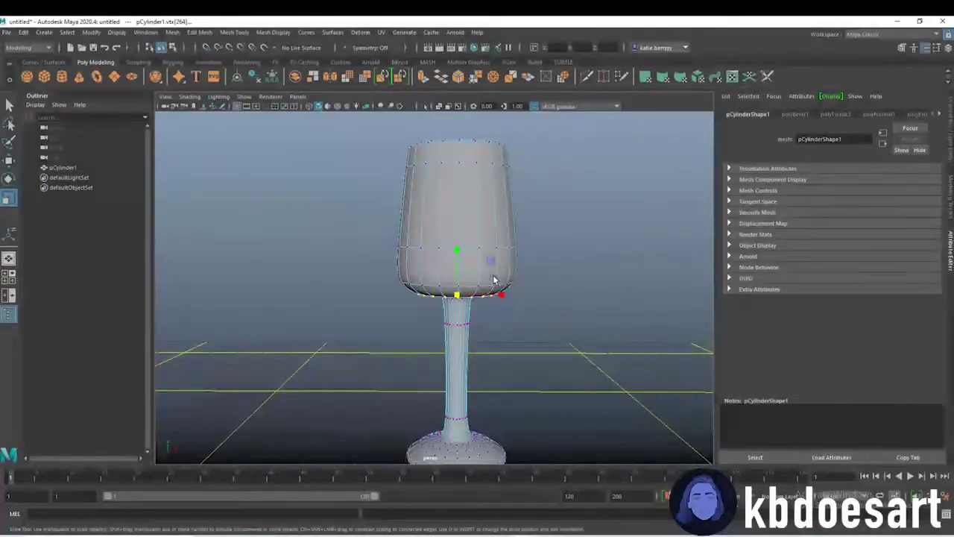
{"action": "right_click_drag", "start_coordinate": [530, 191], "coordinate": [538, 190]}
{"action": "left_click", "coordinate": [544, 193]}
{"action": "scroll", "coordinate": [447, 249], "scroll_direction": "down", "scroll_amount": 5}
{"action": "left_click_drag", "start_coordinate": [426, 262], "coordinate": [426, 337], "text": "alt"}
{"action": "scroll", "coordinate": [536, 313], "scroll_direction": "up", "scroll_amount": 4}
{"action": "right_click_drag", "start_coordinate": [426, 338], "coordinate": [470, 334], "text": "alt"}
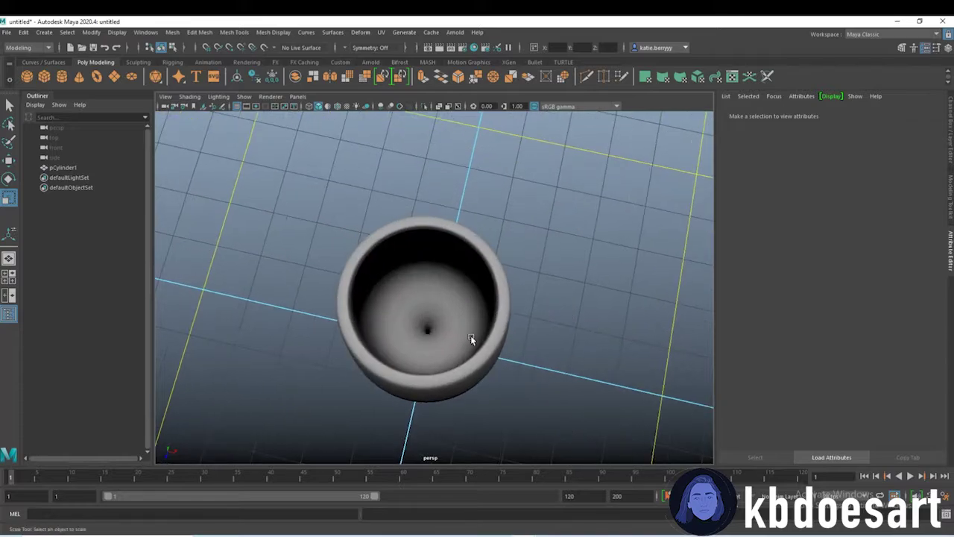
{"action": "left_click_drag", "start_coordinate": [470, 335], "coordinate": [486, 307], "text": "alt"}
Step: Preview the glass smoothed, toggle component mode on and off, and examine its full silhouette from the side
{"action": "left_click", "coordinate": [486, 310]}
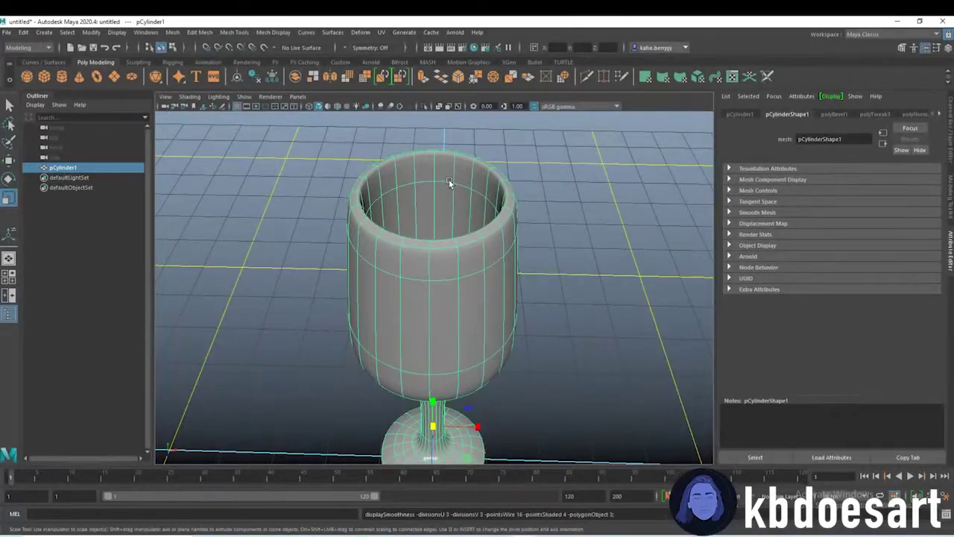
{"action": "key", "text": "F8"}
{"action": "right_click_drag", "start_coordinate": [518, 192], "coordinate": [419, 205], "text": "alt"}
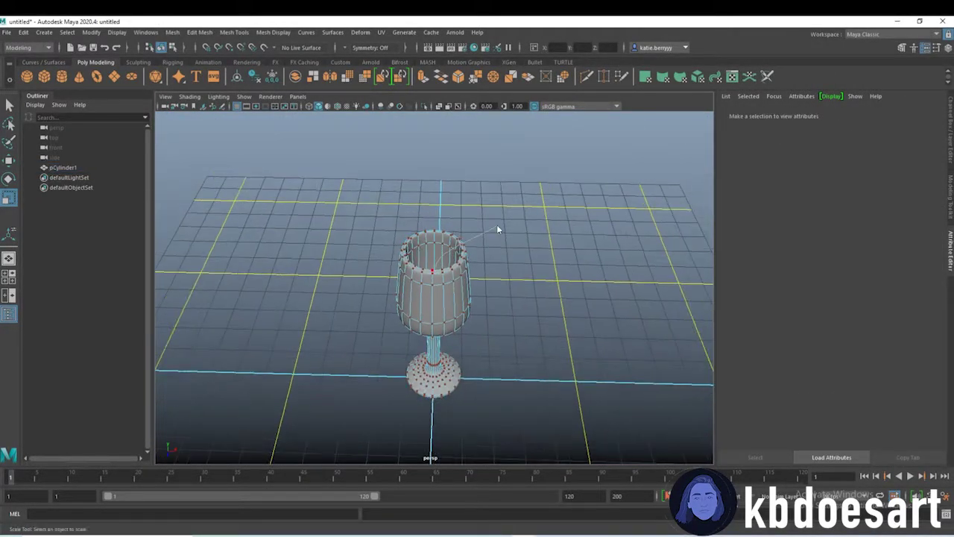
{"action": "key", "text": "F8"}
{"action": "left_click", "coordinate": [514, 240]}
{"action": "left_click_drag", "start_coordinate": [513, 243], "coordinate": [475, 313], "text": "alt"}
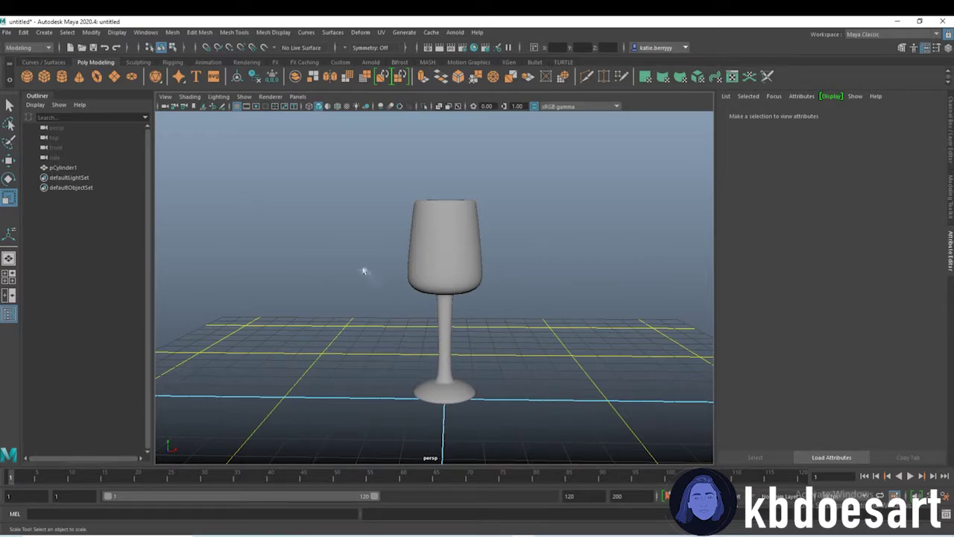
Step: Assign a new Arnold aiStandardSurface material to the glass
{"action": "left_click", "coordinate": [440, 218]}
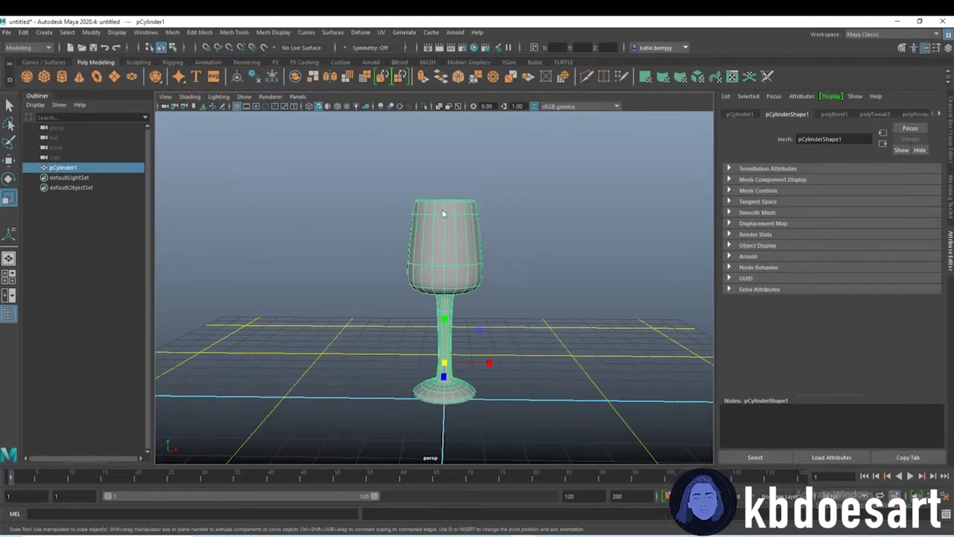
{"action": "right_click_drag", "start_coordinate": [442, 208], "coordinate": [438, 452]}
{"action": "left_click", "coordinate": [195, 181]}
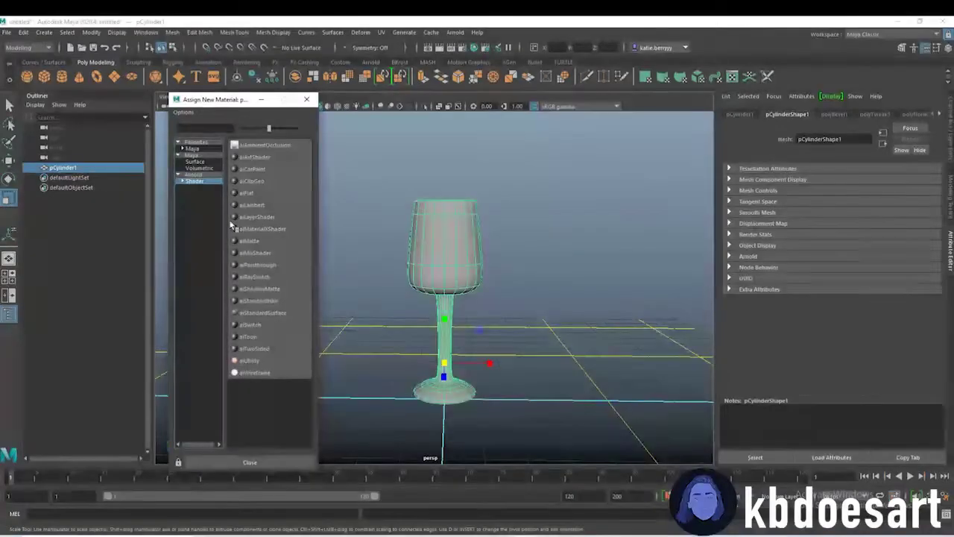
{"action": "left_click", "coordinate": [275, 313]}
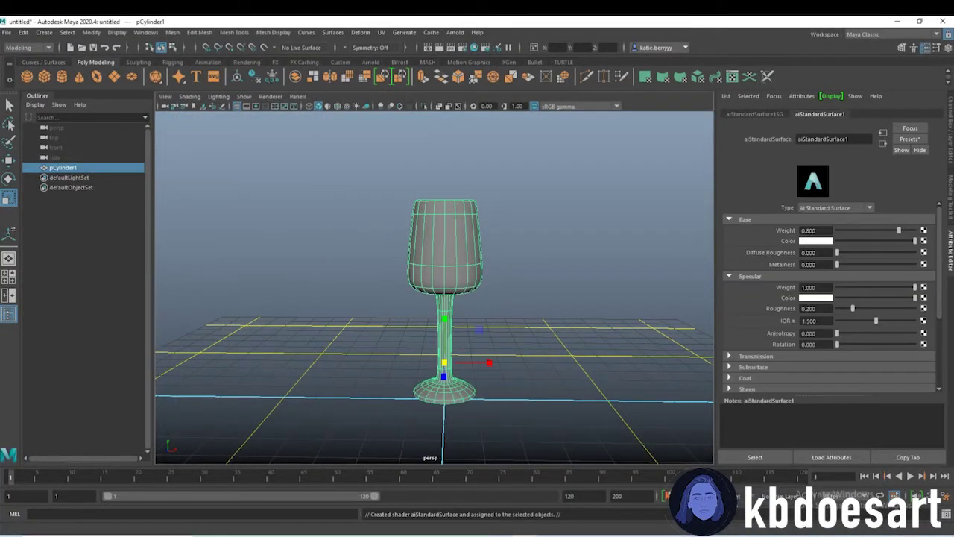
Step: Set the material's Transmission weight to 0.195
{"action": "left_click", "coordinate": [819, 241]}
{"action": "scroll", "coordinate": [782, 297], "scroll_direction": "down", "scroll_amount": 1}
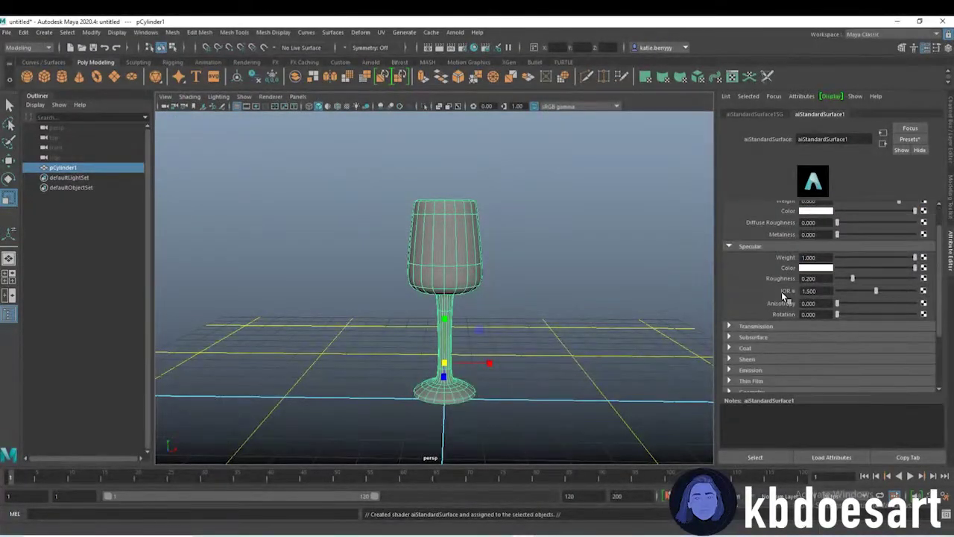
{"action": "left_click", "coordinate": [759, 325]}
{"action": "scroll", "coordinate": [825, 343], "scroll_direction": "down", "scroll_amount": 1}
{"action": "left_click", "coordinate": [846, 307]}
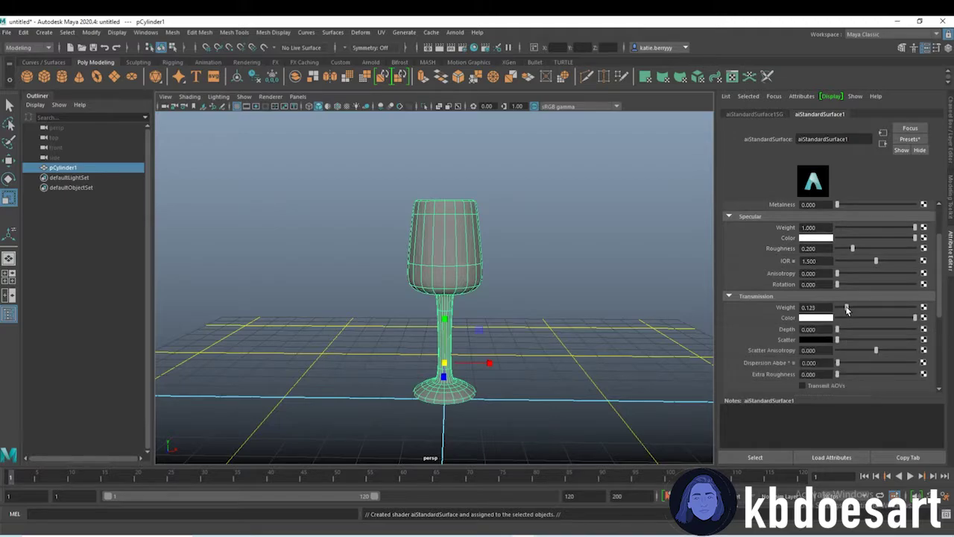
{"action": "left_click_drag", "start_coordinate": [862, 310], "coordinate": [865, 312]}
Step: Set the material's base color to a golden brown with hue 39.231, saturation 0.897 and value 0.404, after trying dark blue
{"action": "scroll", "coordinate": [791, 324], "scroll_direction": "up", "scroll_amount": 4}
{"action": "left_click", "coordinate": [825, 242]}
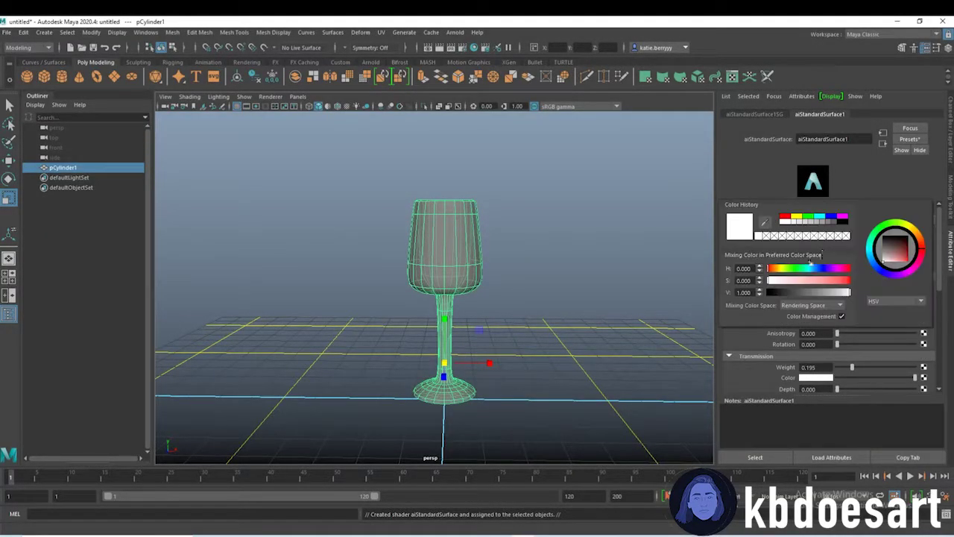
{"action": "left_click_drag", "start_coordinate": [813, 270], "coordinate": [823, 270]}
{"action": "left_click_drag", "start_coordinate": [809, 281], "coordinate": [793, 292]}
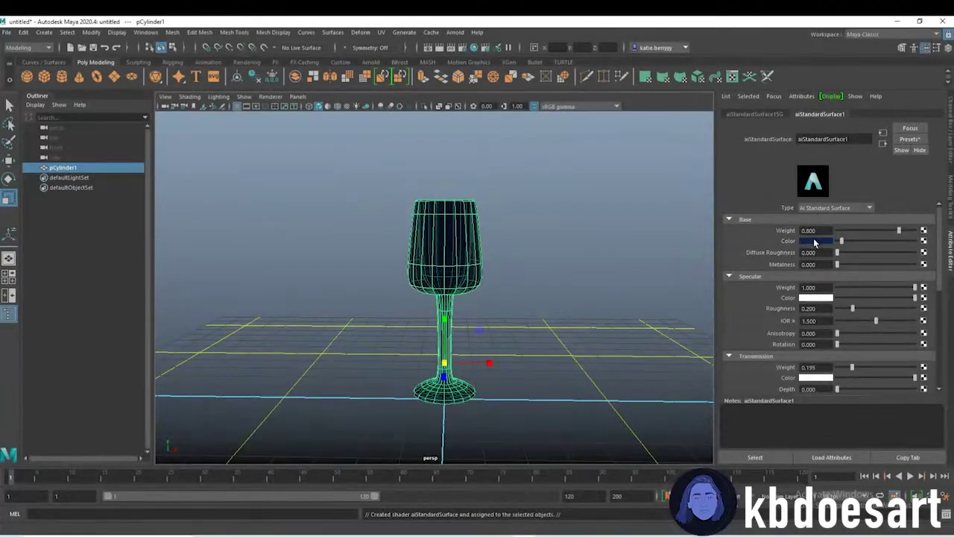
{"action": "left_click", "coordinate": [814, 242]}
{"action": "left_click", "coordinate": [780, 269]}
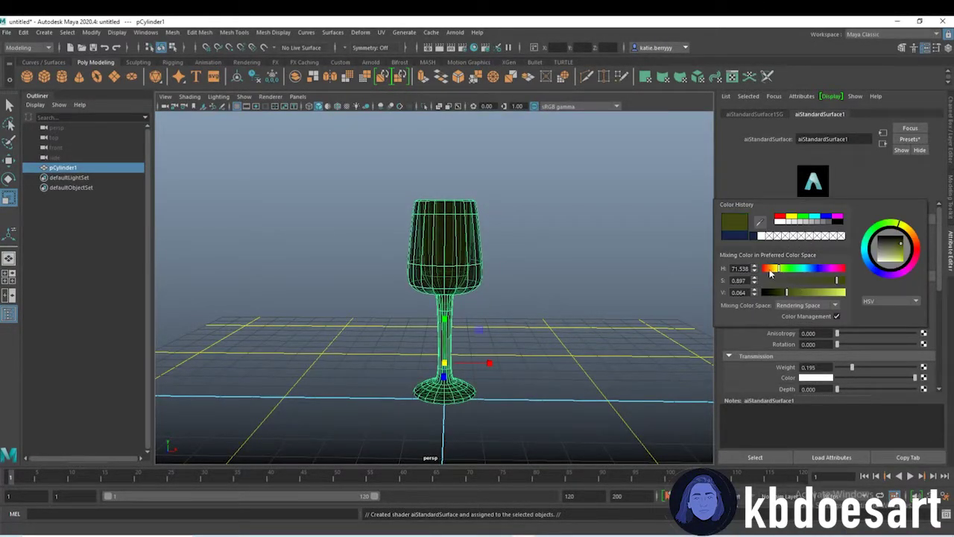
{"action": "left_click", "coordinate": [771, 269]}
{"action": "left_click_drag", "start_coordinate": [787, 292], "coordinate": [823, 292]}
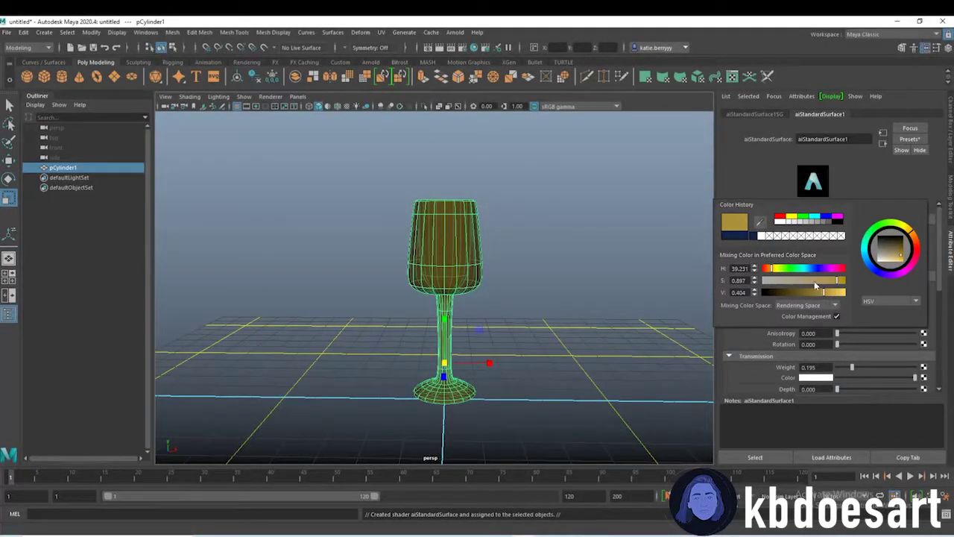
Step: Lower the saturation of the glass material's base color to a muted beige
{"action": "left_click", "coordinate": [801, 282]}
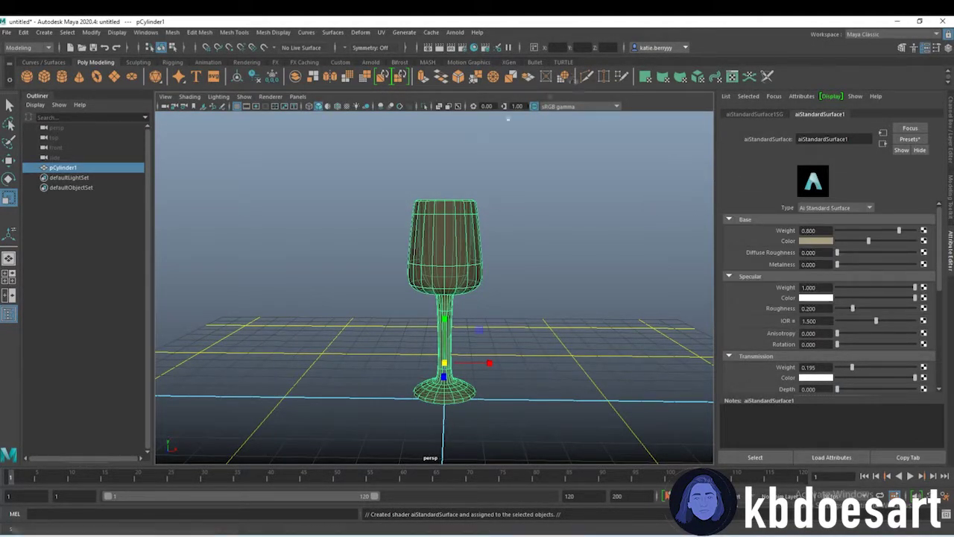
Step: Create a polygon plane under the glass and scale it up uniformly into a large floor
{"action": "left_click", "coordinate": [116, 77]}
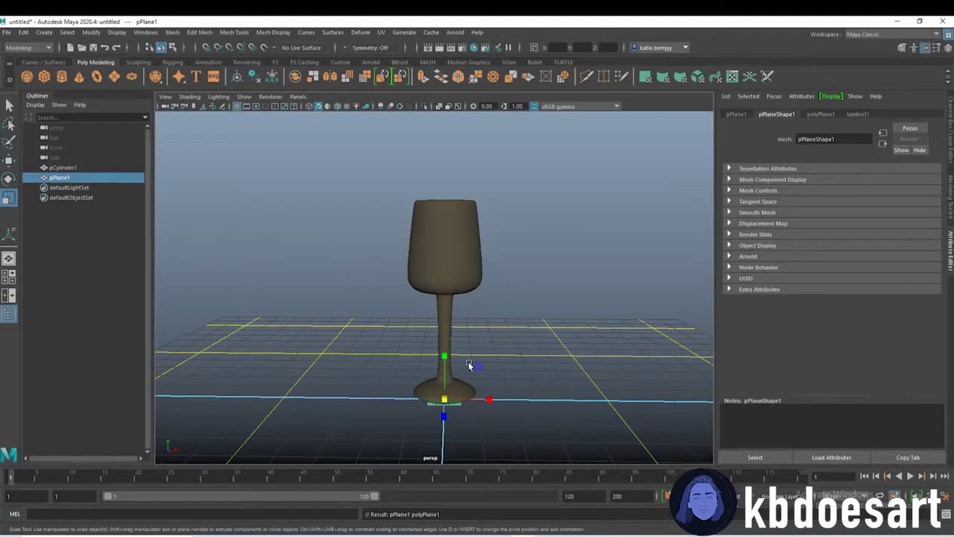
{"action": "left_click_drag", "start_coordinate": [444, 398], "coordinate": [803, 357]}
Step: Assign a new Arnold aiStandardSurface material to the floor plane and map a checker texture to its base color
{"action": "right_click_drag", "start_coordinate": [500, 283], "coordinate": [495, 526]}
{"action": "left_click", "coordinate": [194, 181]}
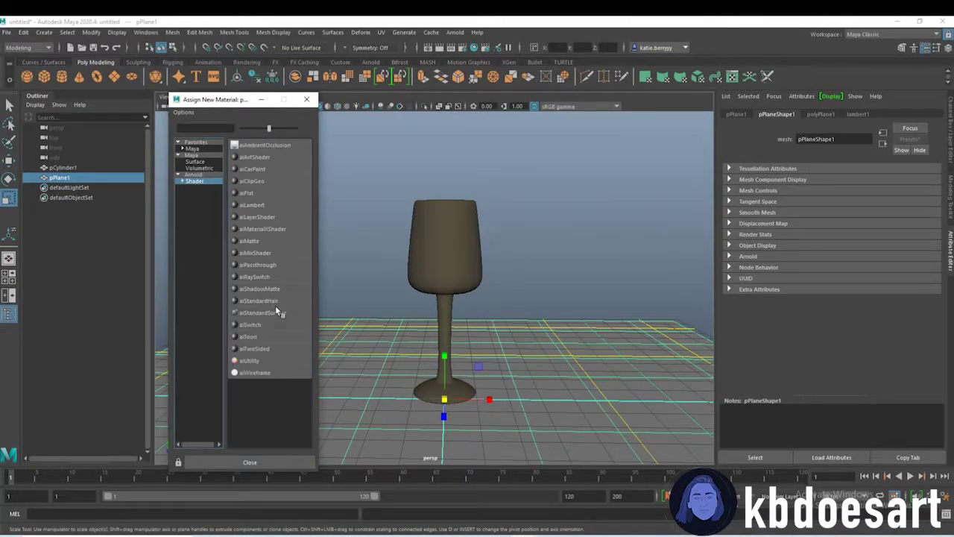
{"action": "left_click", "coordinate": [274, 313]}
{"action": "left_click", "coordinate": [923, 241]}
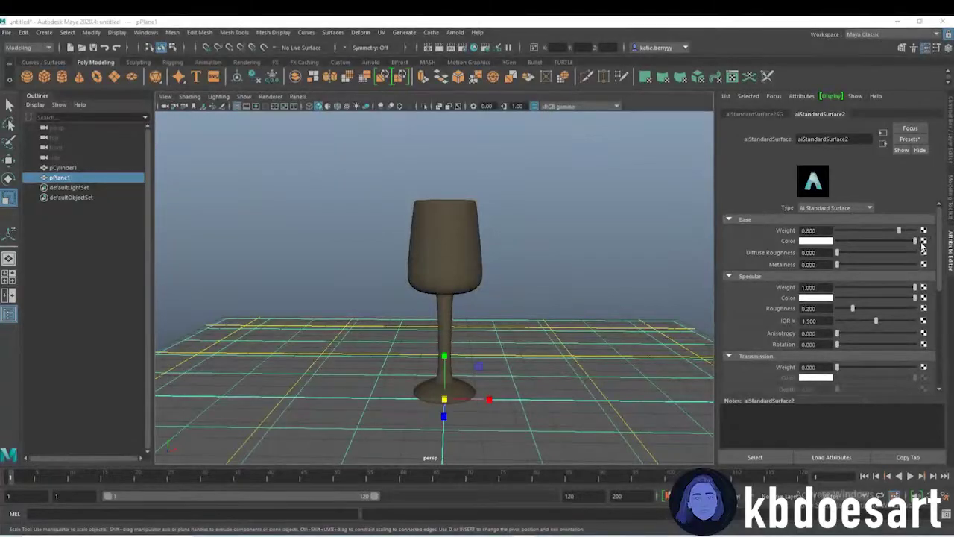
{"action": "left_click", "coordinate": [556, 163]}
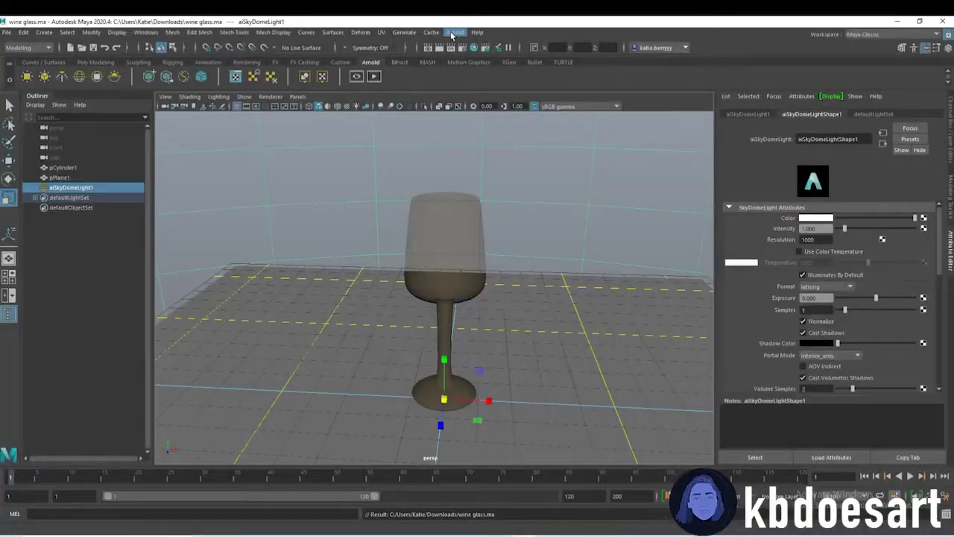
Step: Render the perspective view of the glass and checkered floor with Arnold
{"action": "left_click", "coordinate": [454, 32]}
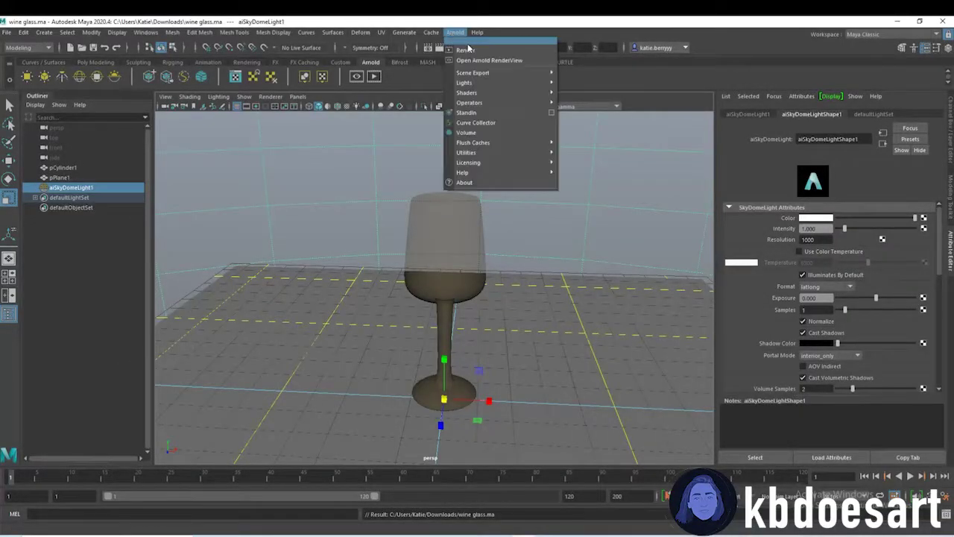
{"action": "left_click", "coordinate": [467, 50]}
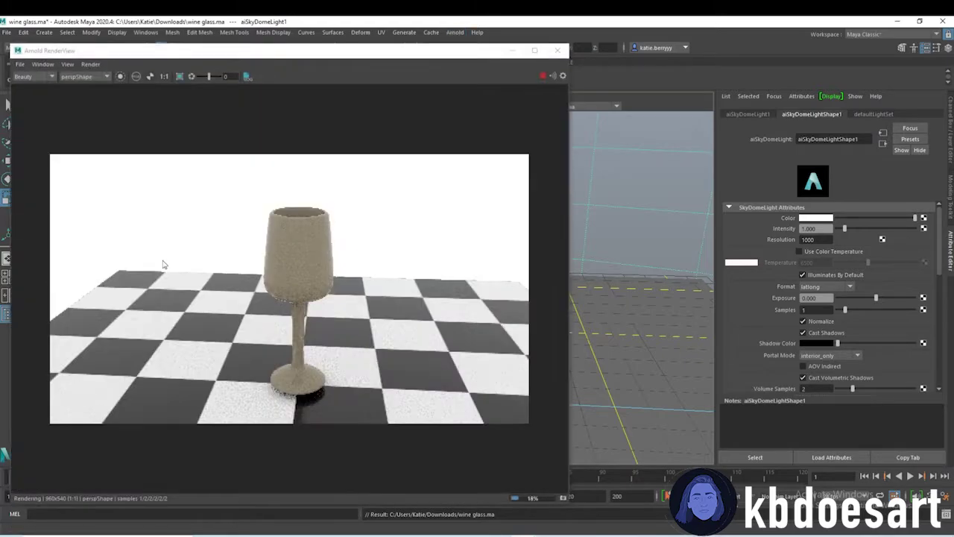
Step: Select the glass beside the render window and show its aiStandardSurface1 material attributes
{"action": "middle_click_drag", "start_coordinate": [607, 284], "coordinate": [758, 273], "text": "alt"}
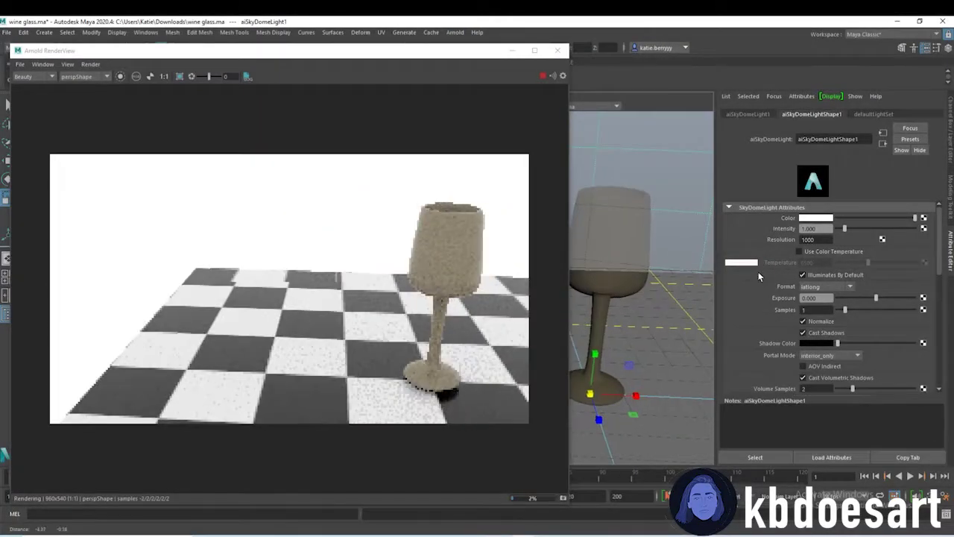
{"action": "left_click", "coordinate": [615, 257]}
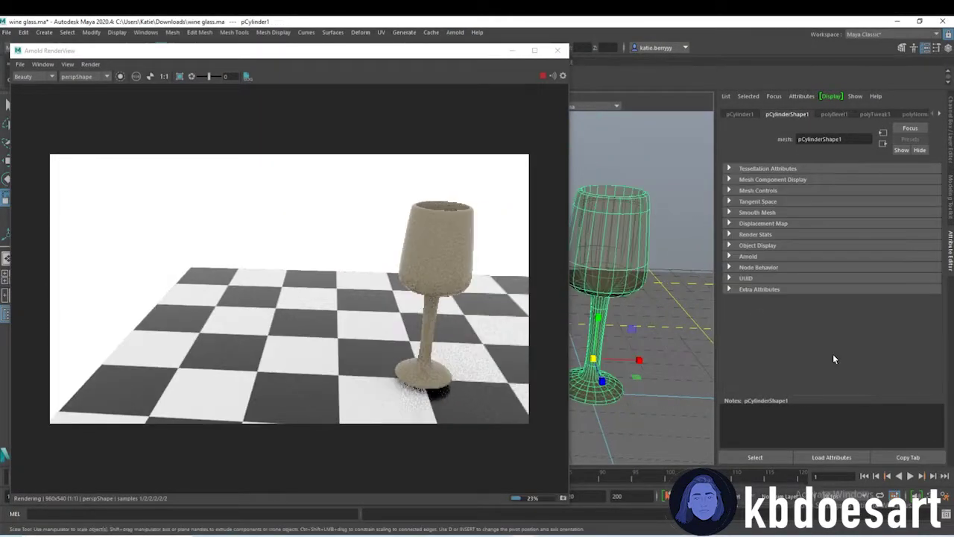
{"action": "left_click", "coordinate": [740, 114]}
{"action": "left_click", "coordinate": [826, 113]}
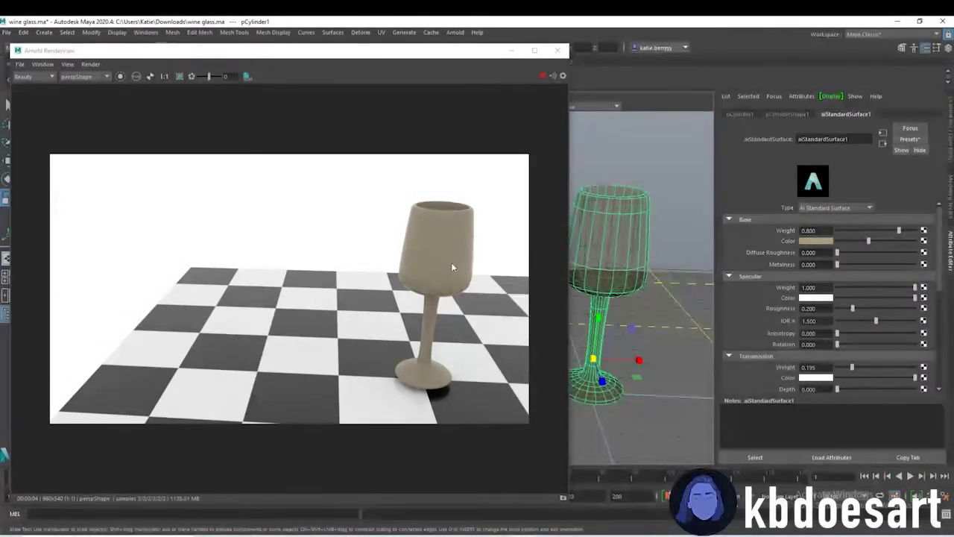
Step: Frame the glass closer in the live render and raise its material's Transmission weight to 0.851
{"action": "left_click_drag", "start_coordinate": [453, 264], "coordinate": [426, 264]}
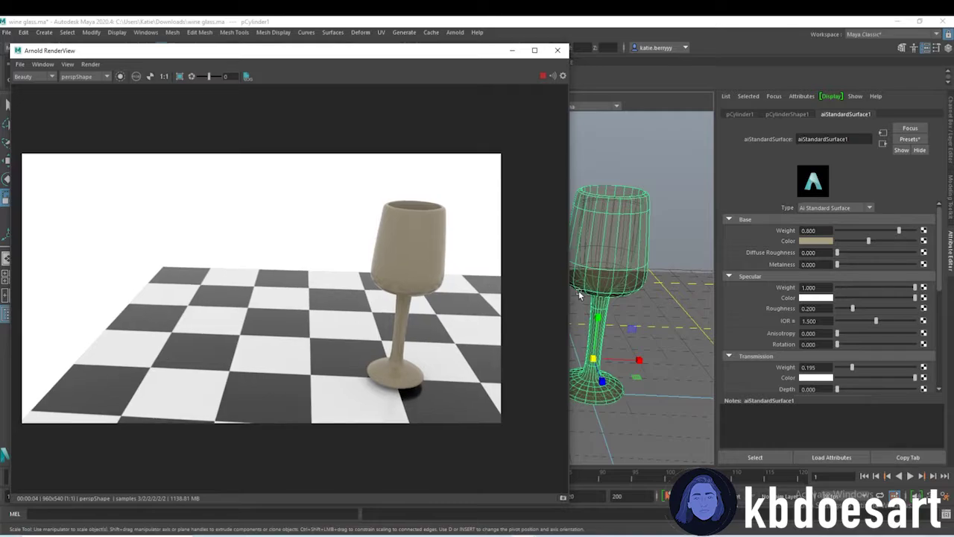
{"action": "middle_click_drag", "start_coordinate": [686, 274], "coordinate": [615, 261], "text": "alt"}
{"action": "scroll", "coordinate": [662, 274], "scroll_direction": "up", "scroll_amount": 3}
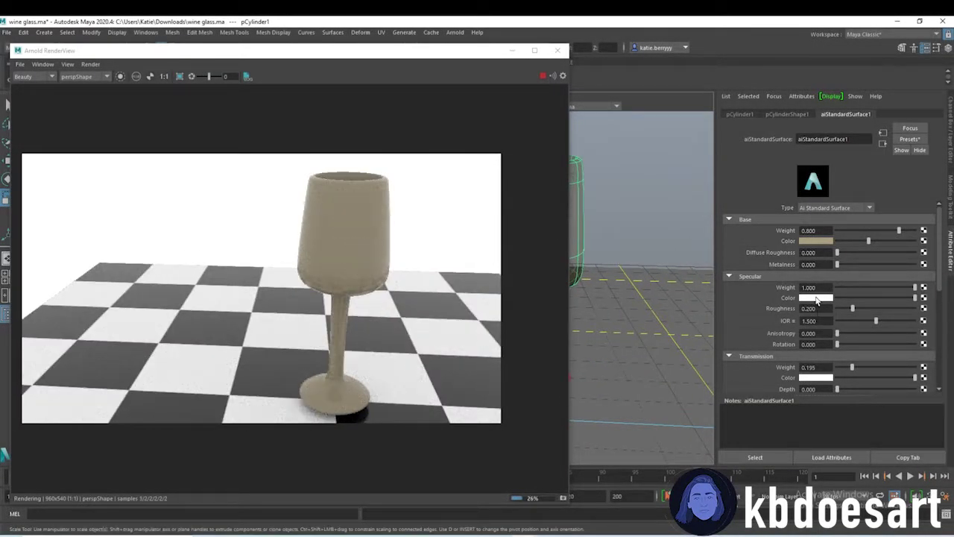
{"action": "scroll", "coordinate": [786, 345], "scroll_direction": "down", "scroll_amount": 2}
{"action": "left_click_drag", "start_coordinate": [852, 337], "coordinate": [903, 337]}
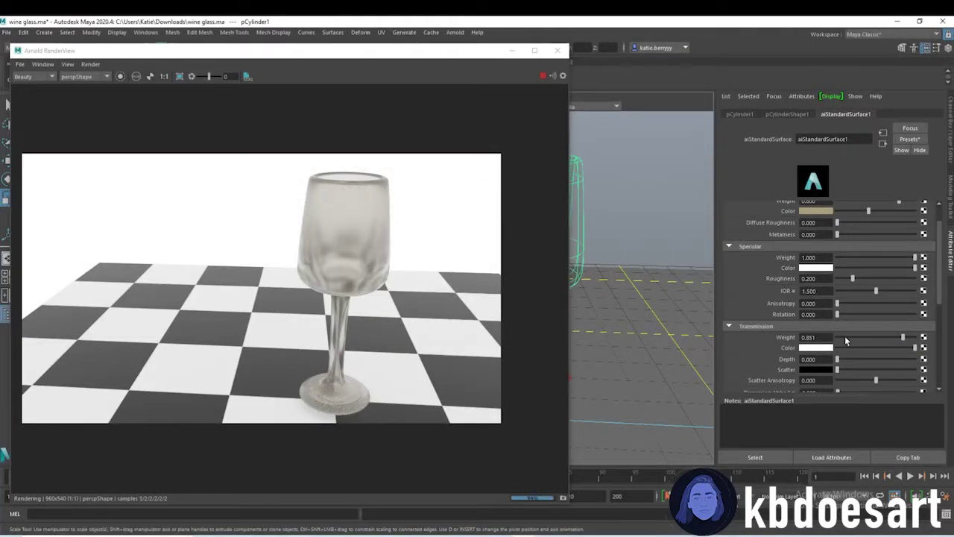
Step: Set the glass material's Specular roughness to 0.078, after trying 0.130 and a Diffuse Roughness of 0.071
{"action": "scroll", "coordinate": [849, 331], "scroll_direction": "up", "scroll_amount": 2}
{"action": "left_click", "coordinate": [845, 308]}
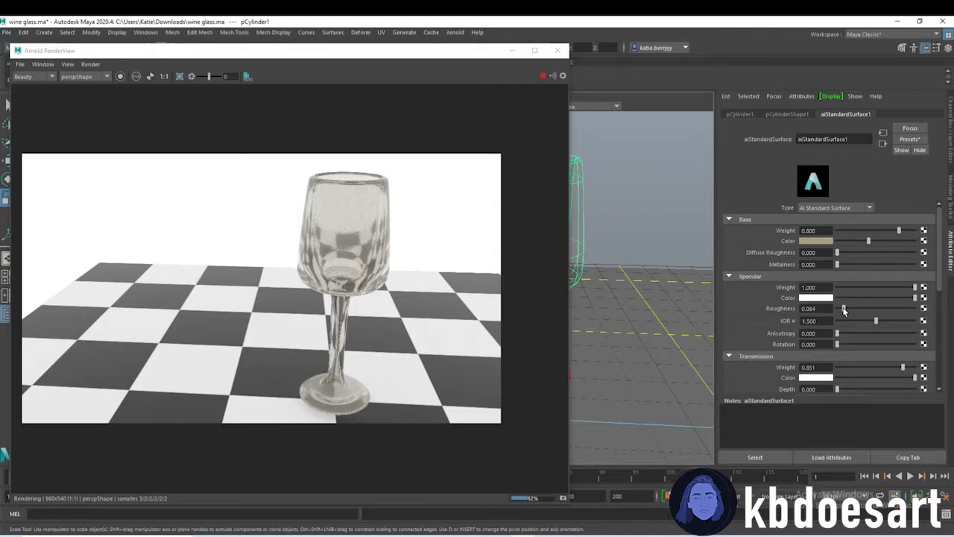
{"action": "mouse_move", "coordinate": [843, 308]}
{"action": "left_mouse_down"}
{"action": "mouse_move", "coordinate": [856, 309]}
{"action": "mouse_move", "coordinate": [846, 312]}
{"action": "left_mouse_up"}
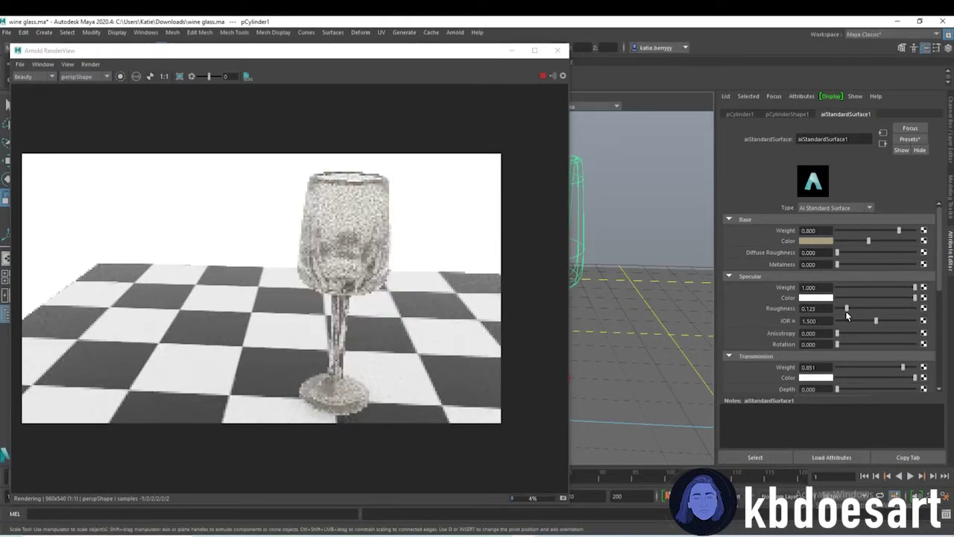
{"action": "left_click", "coordinate": [848, 308]}
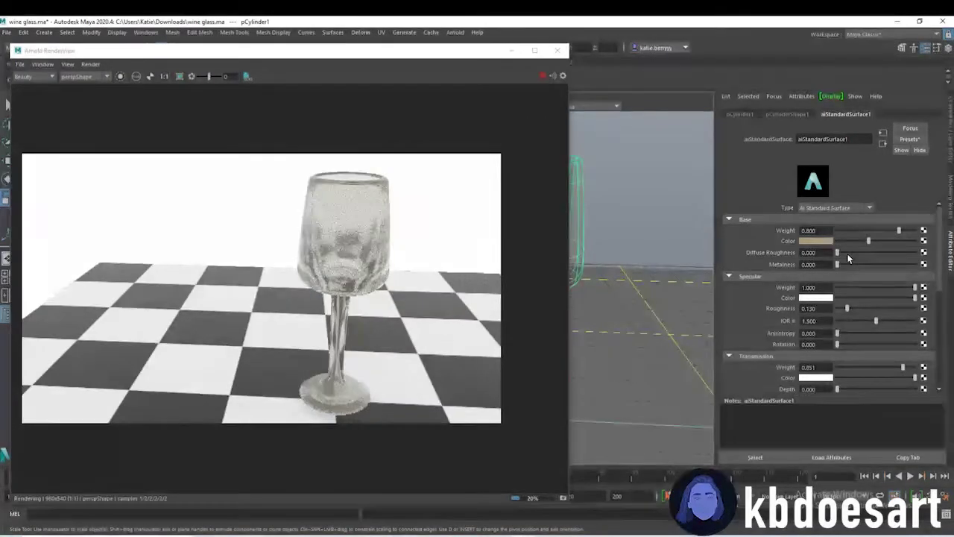
{"action": "mouse_move", "coordinate": [852, 252]}
{"action": "left_mouse_down"}
{"action": "mouse_move", "coordinate": [886, 255]}
{"action": "mouse_move", "coordinate": [835, 256]}
{"action": "mouse_move", "coordinate": [843, 261]}
{"action": "left_mouse_up"}
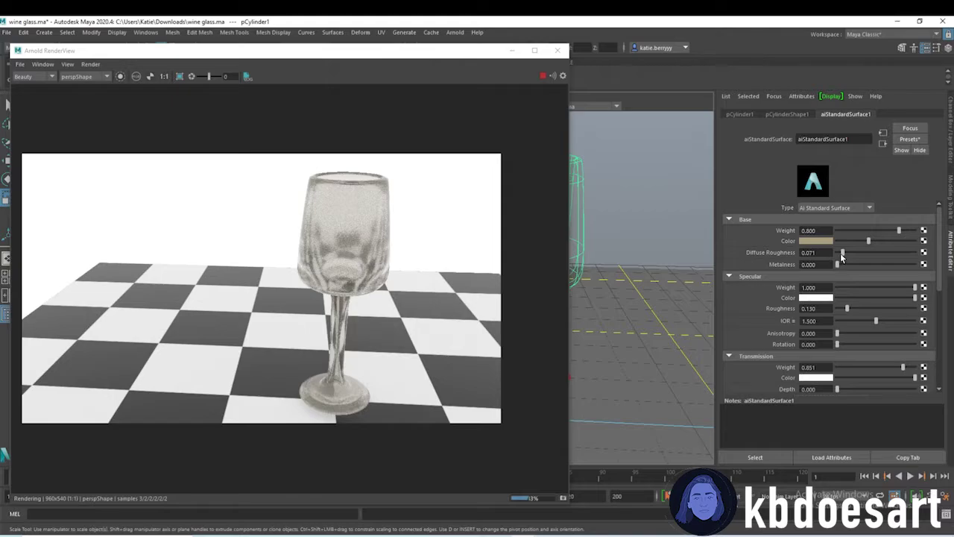
{"action": "left_click_drag", "start_coordinate": [846, 308], "coordinate": [843, 308]}
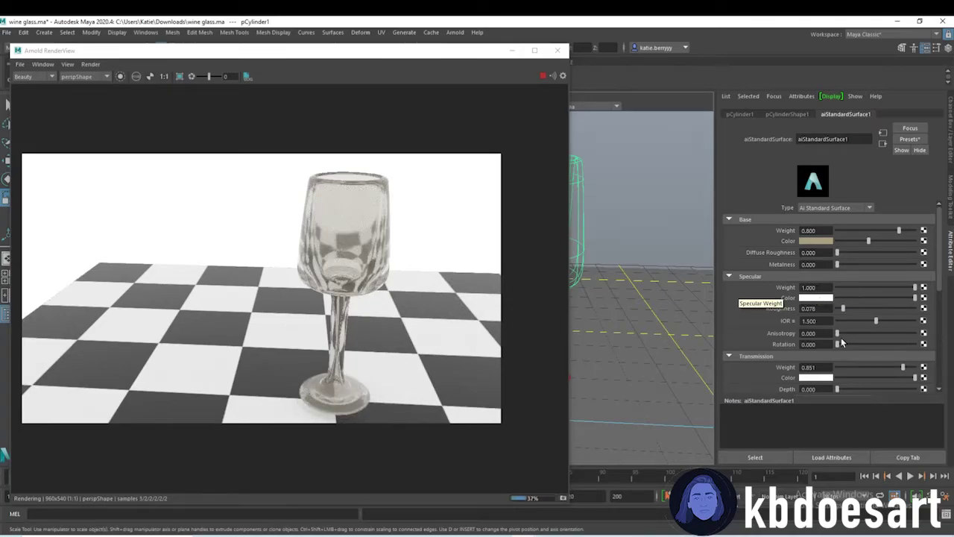
Step: Try a higher Specular Anisotropy on the glass material and return it to 0
{"action": "left_click", "coordinate": [851, 333]}
{"action": "left_click_drag", "start_coordinate": [831, 336], "coordinate": [823, 336]}
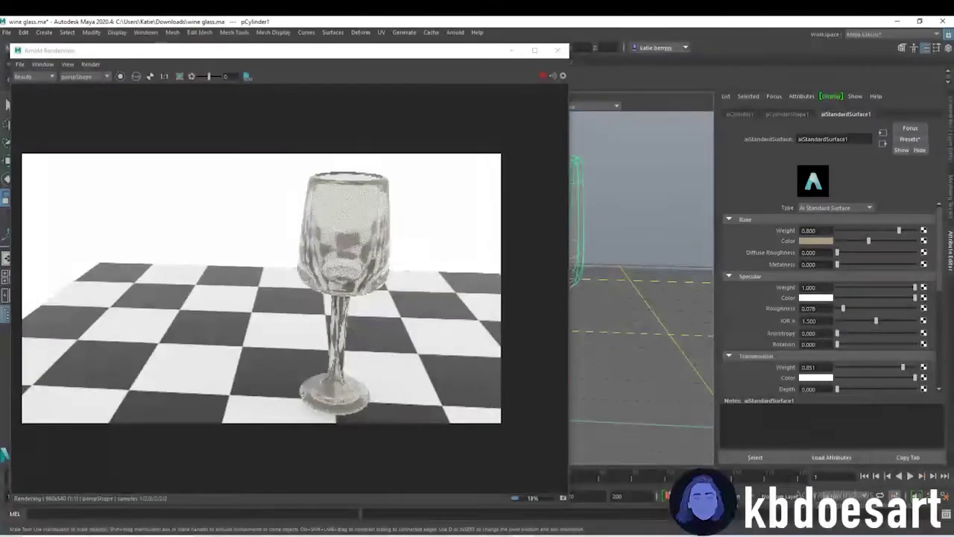